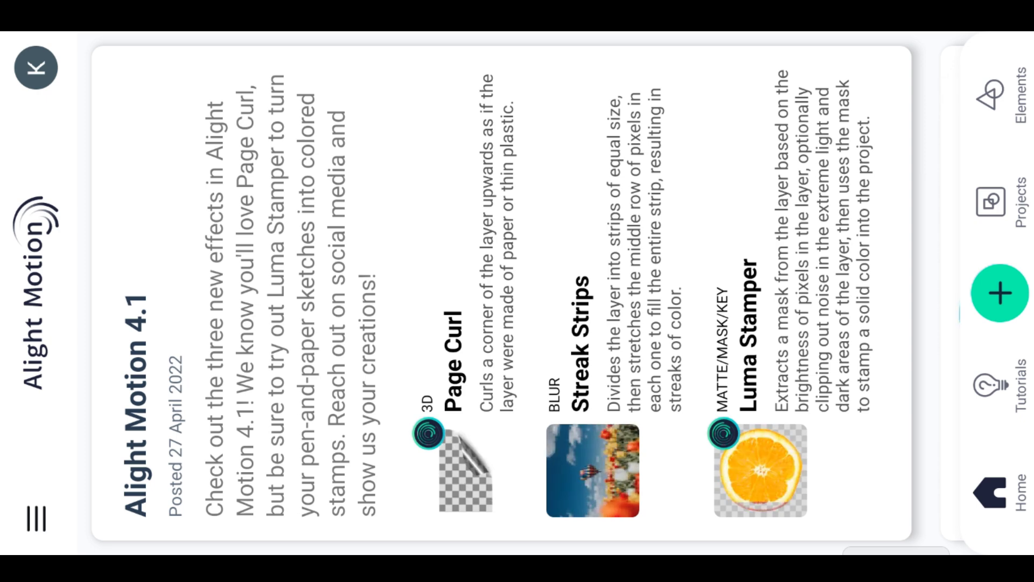
Open the 'Beat mark by RCF 11jun3' project and scrub to the framed photo near 00:10:38
{"action": "left_click", "coordinate": [992, 202]}
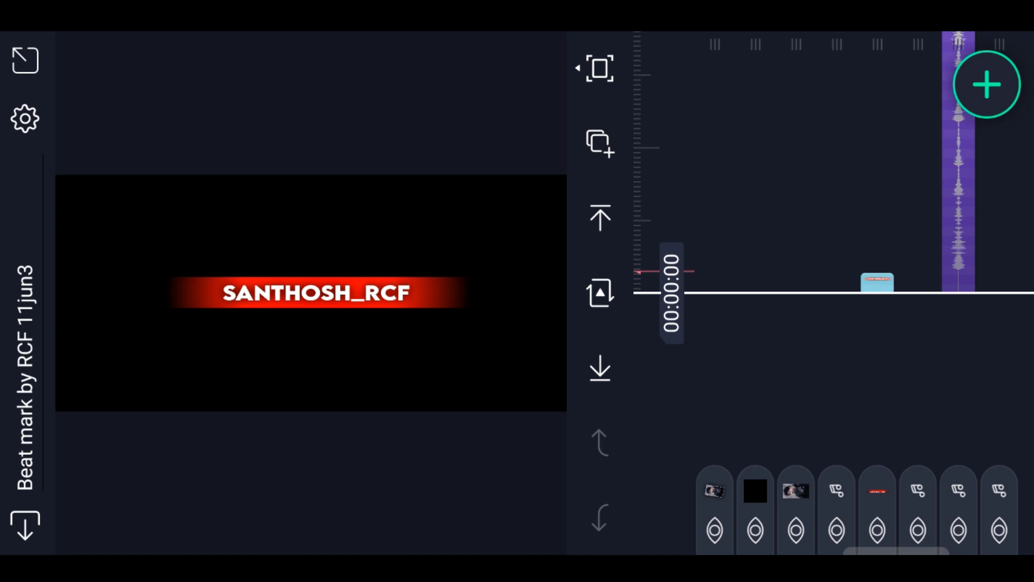
{"action": "left_click_drag", "start_coordinate": [926, 225], "coordinate": [722, 150]}
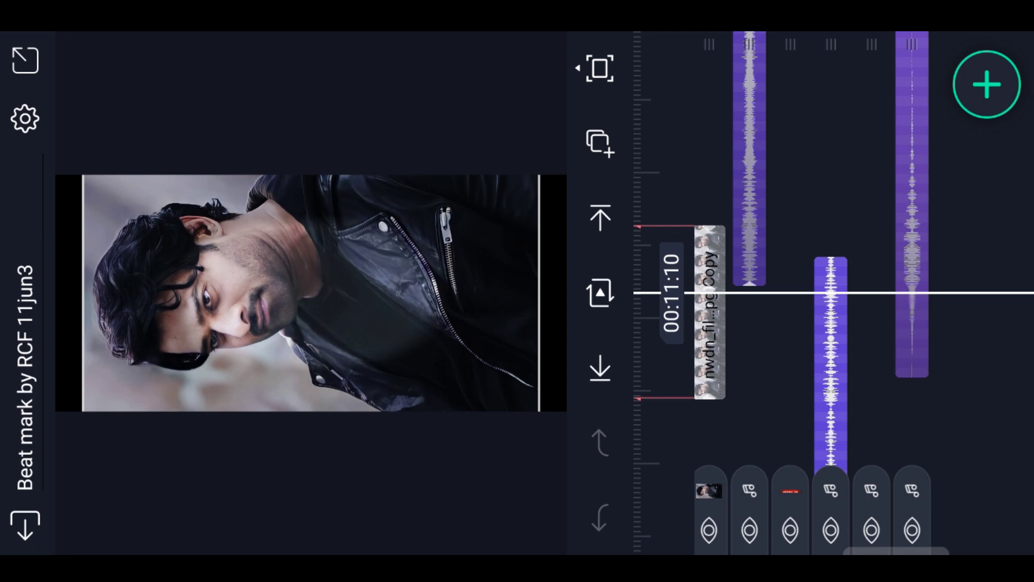
{"action": "mouse_move", "coordinate": [885, 299]}
{"action": "left_mouse_down"}
{"action": "mouse_move", "coordinate": [912, 144]}
{"action": "mouse_move", "coordinate": [999, 143]}
{"action": "mouse_move", "coordinate": [913, 248]}
{"action": "mouse_move", "coordinate": [942, 281]}
{"action": "mouse_move", "coordinate": [942, 176]}
{"action": "left_mouse_up"}
{"action": "left_click_drag", "start_coordinate": [880, 157], "coordinate": [888, 205]}
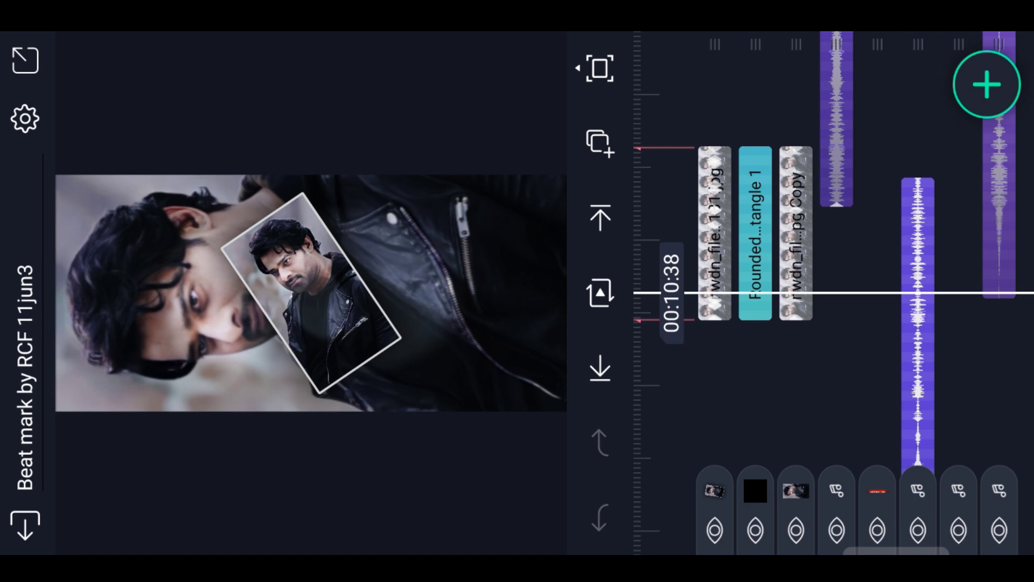
Fill the framed photo layer with the black-jacket photo from the prabhas 22 folder
{"action": "left_click", "coordinate": [715, 235]}
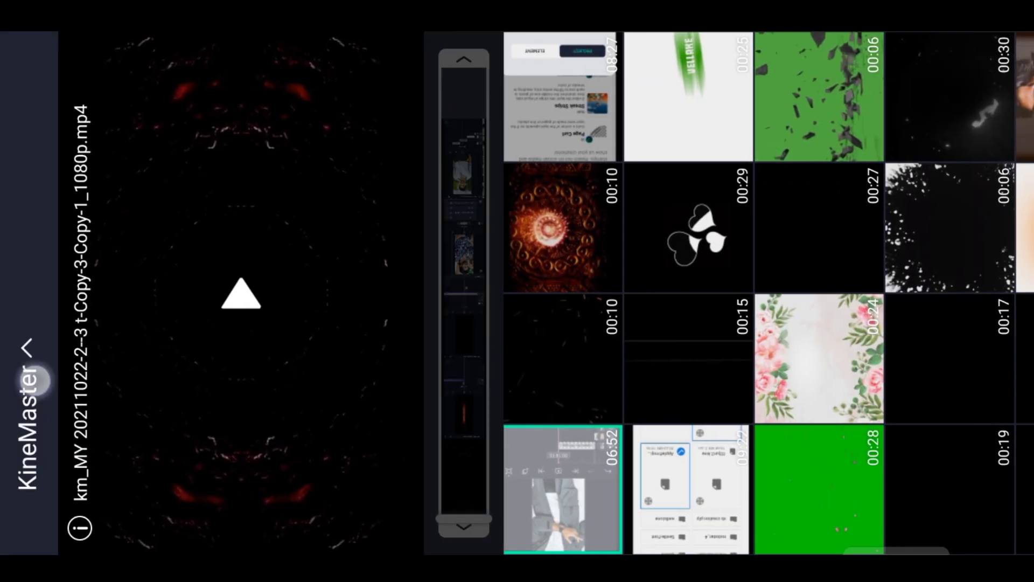
{"action": "left_click", "coordinate": [34, 378]}
{"action": "scroll", "coordinate": [646, 224], "scroll_direction": "right", "scroll_amount": 5}
{"action": "left_click_drag", "start_coordinate": [646, 224], "coordinate": [512, 178]}
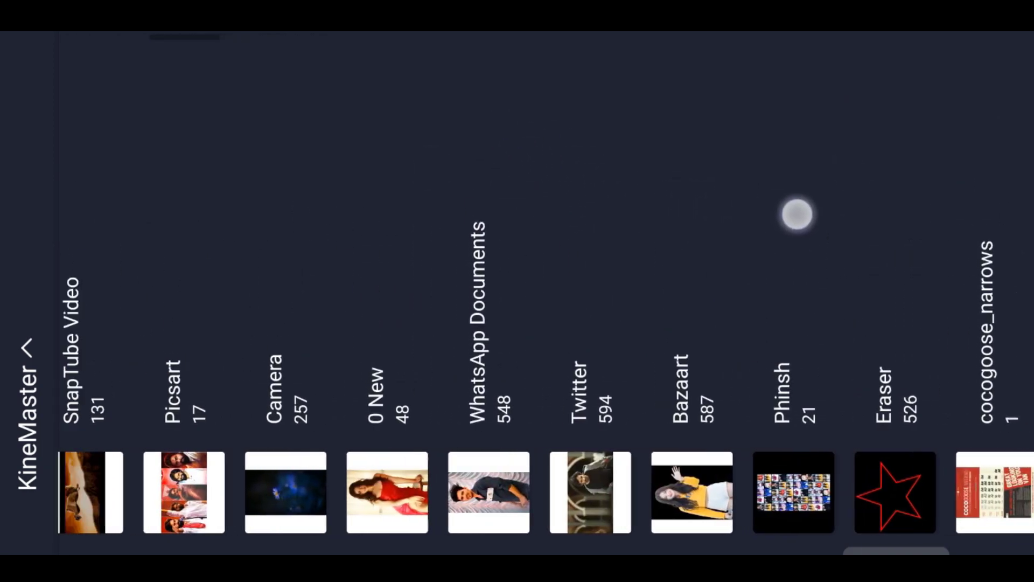
{"action": "scroll", "coordinate": [797, 214], "scroll_direction": "right", "scroll_amount": 10}
{"action": "scroll", "coordinate": [676, 203], "scroll_direction": "right", "scroll_amount": 5}
{"action": "scroll", "coordinate": [487, 129], "scroll_direction": "right", "scroll_amount": 5}
{"action": "scroll", "coordinate": [510, 146], "scroll_direction": "right", "scroll_amount": 4}
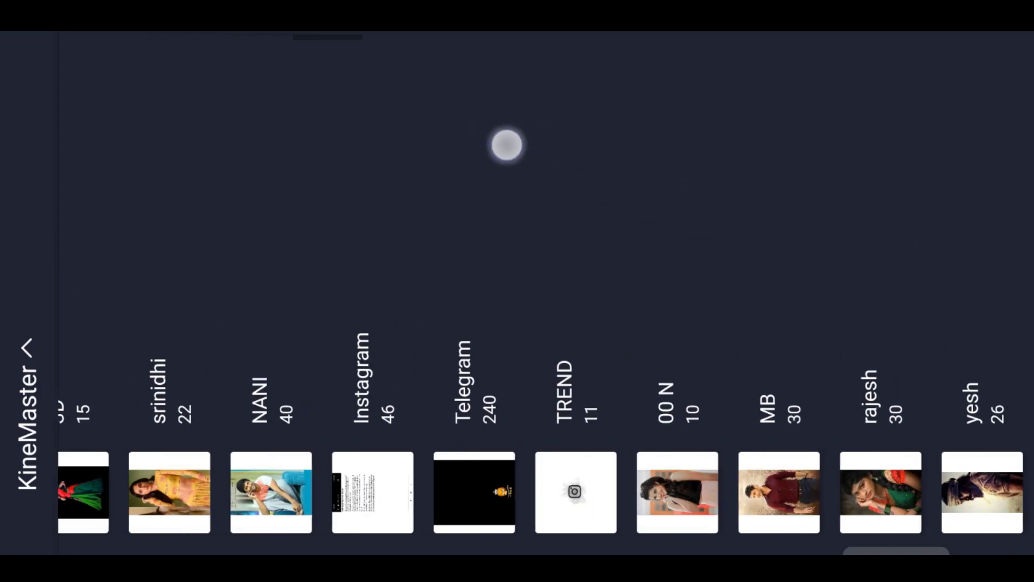
{"action": "scroll", "coordinate": [506, 145], "scroll_direction": "right", "scroll_amount": 5}
{"action": "scroll", "coordinate": [545, 150], "scroll_direction": "right", "scroll_amount": 3}
{"action": "scroll", "coordinate": [648, 184], "scroll_direction": "right", "scroll_amount": 3}
{"action": "scroll", "coordinate": [719, 205], "scroll_direction": "right", "scroll_amount": 5}
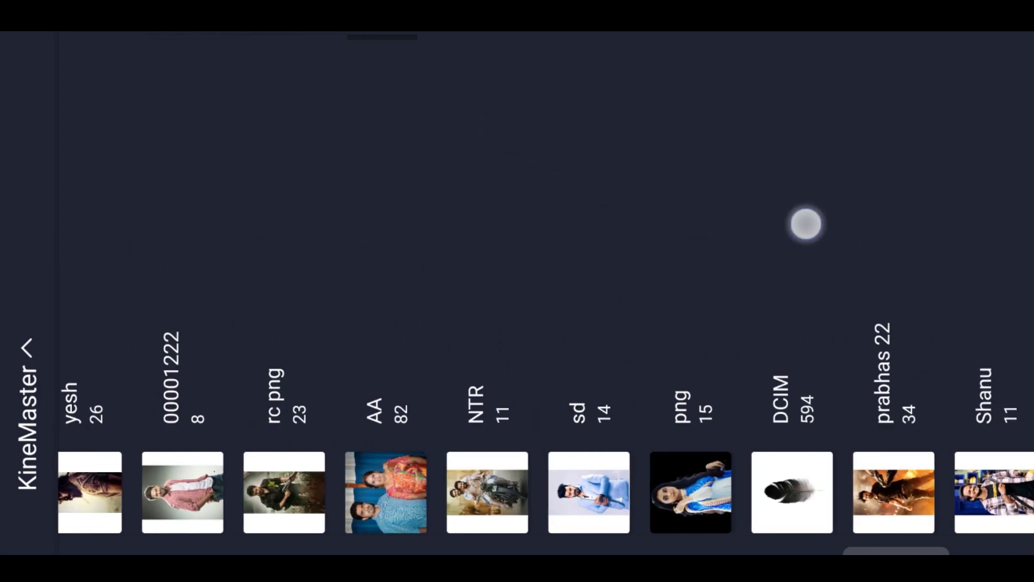
{"action": "scroll", "coordinate": [805, 224], "scroll_direction": "right", "scroll_amount": 2}
{"action": "left_click", "coordinate": [838, 312]}
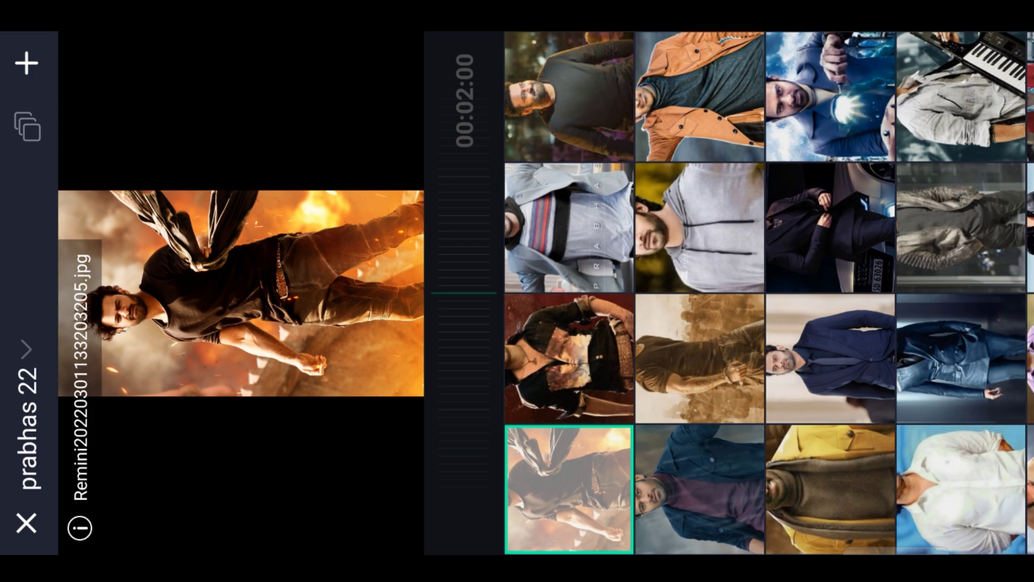
{"action": "left_click", "coordinate": [569, 358]}
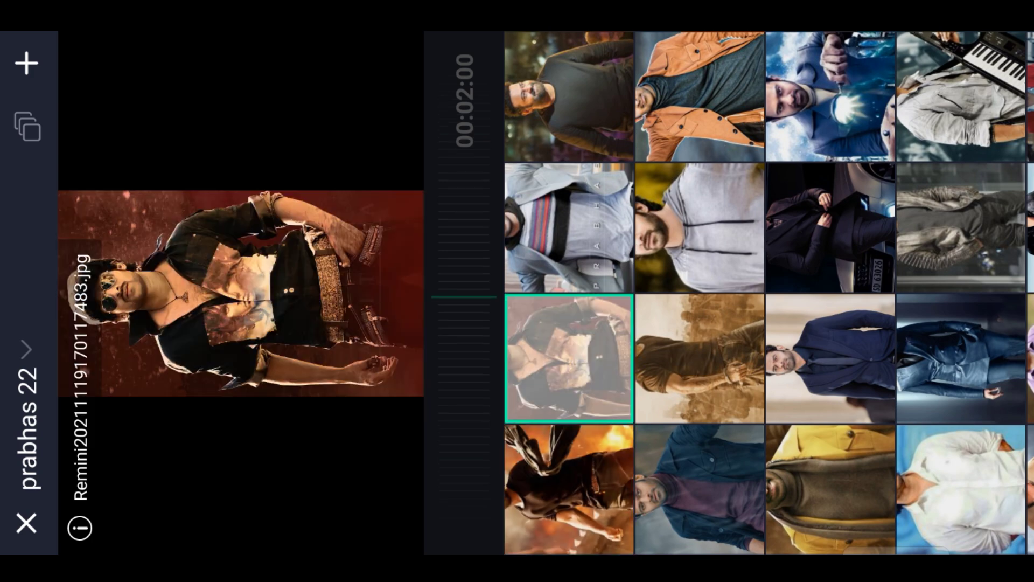
{"action": "left_click", "coordinate": [27, 64]}
Swap the copied framed photo layer's fill to a photo from the same folder
{"action": "left_click", "coordinate": [715, 235]}
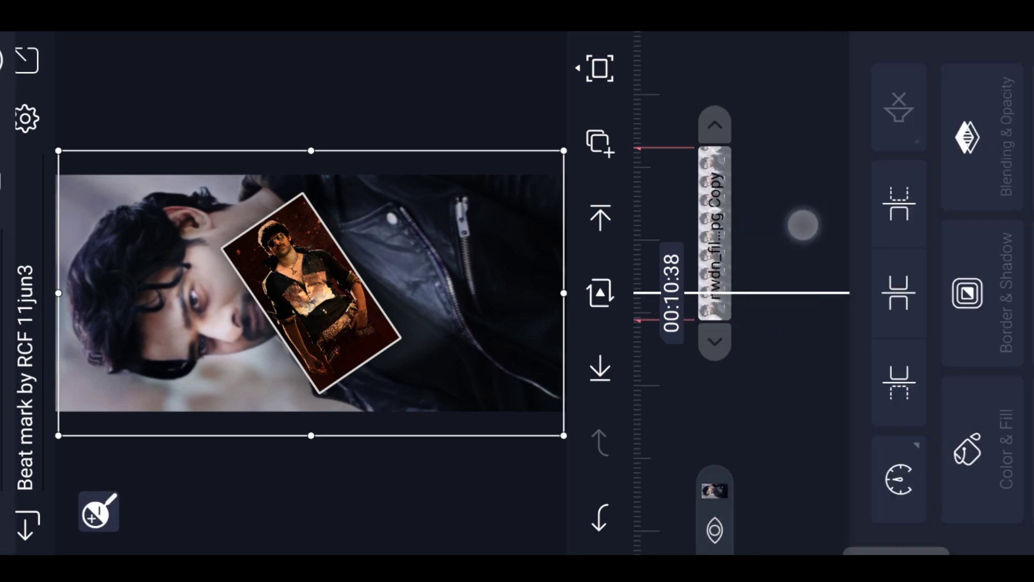
{"action": "left_click", "coordinate": [879, 439]}
{"action": "left_click", "coordinate": [863, 82]}
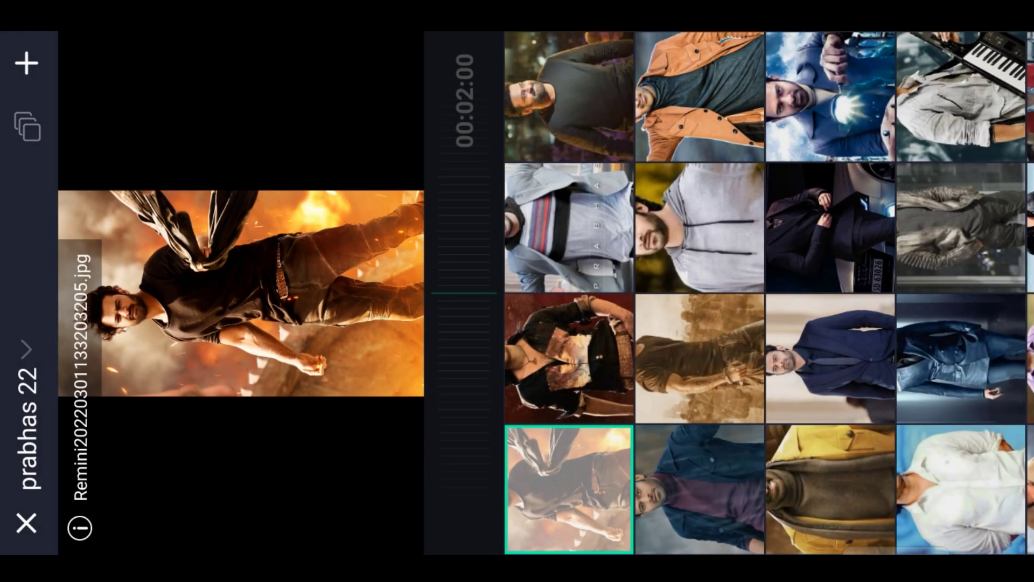
{"action": "left_click", "coordinate": [568, 358]}
{"action": "left_click", "coordinate": [27, 65]}
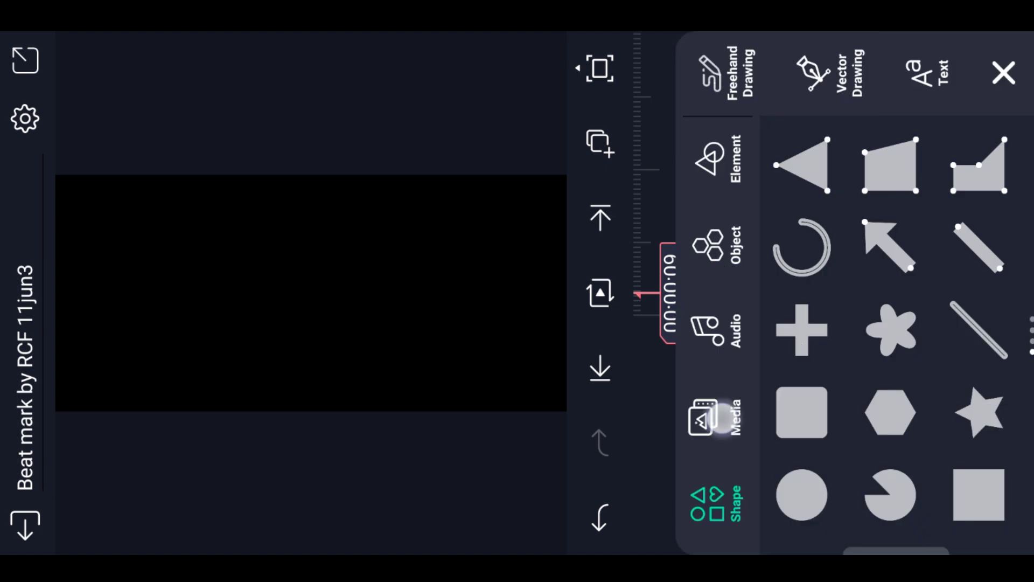
Add a gallery photo as a layer and move the playhead to about two seconds
{"action": "left_click", "coordinate": [856, 202]}
{"action": "left_click_drag", "start_coordinate": [639, 146], "coordinate": [870, 388]}
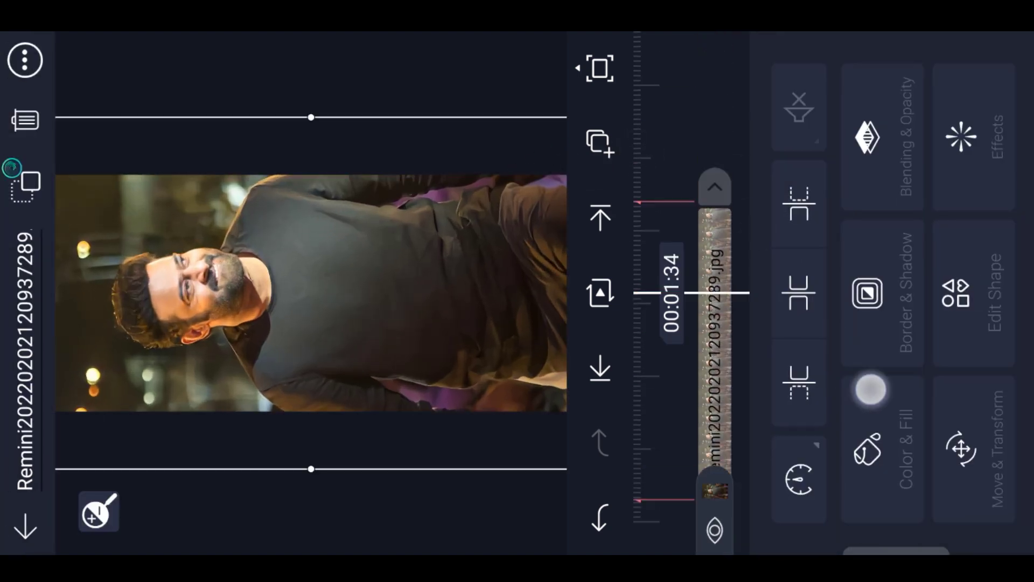
{"action": "left_click", "coordinate": [716, 163]}
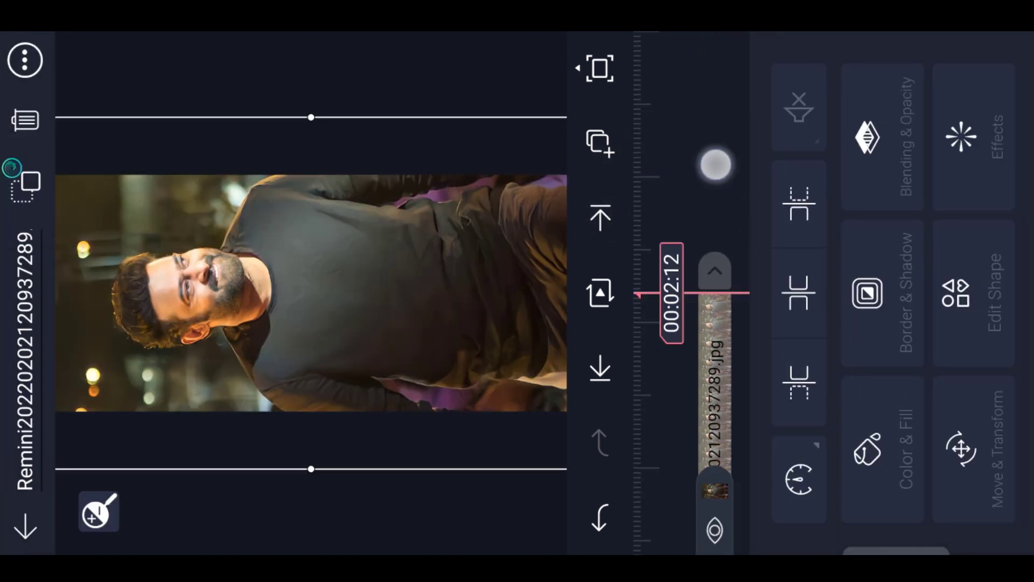
Add the grey-shirt photo and trim it to start at the next beat
{"action": "left_click", "coordinate": [993, 129]}
{"action": "left_click", "coordinate": [732, 409]}
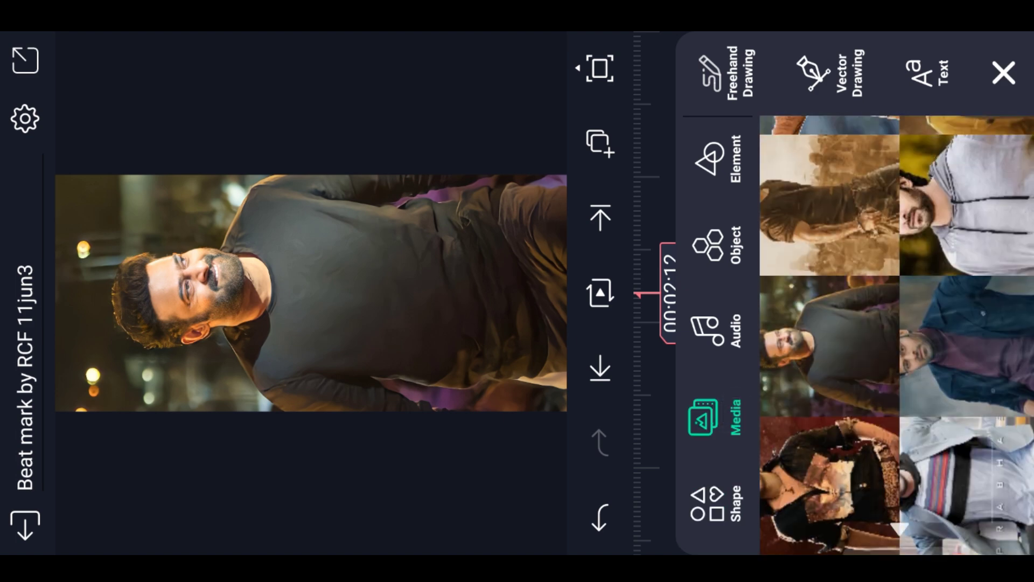
{"action": "left_click", "coordinate": [965, 206]}
{"action": "left_click_drag", "start_coordinate": [743, 80], "coordinate": [744, 193]}
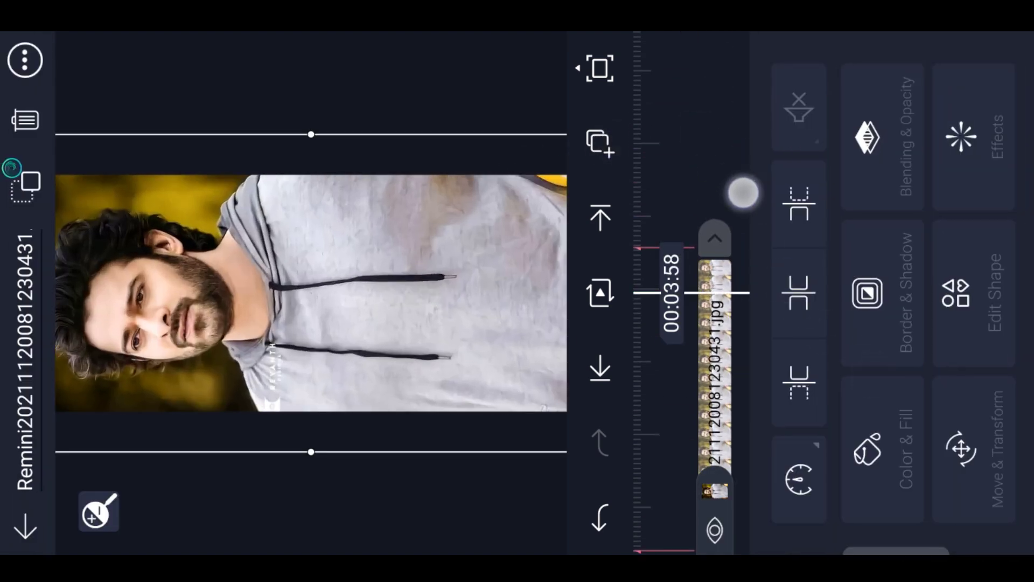
{"action": "left_click", "coordinate": [601, 218]}
{"action": "left_click", "coordinate": [710, 202]}
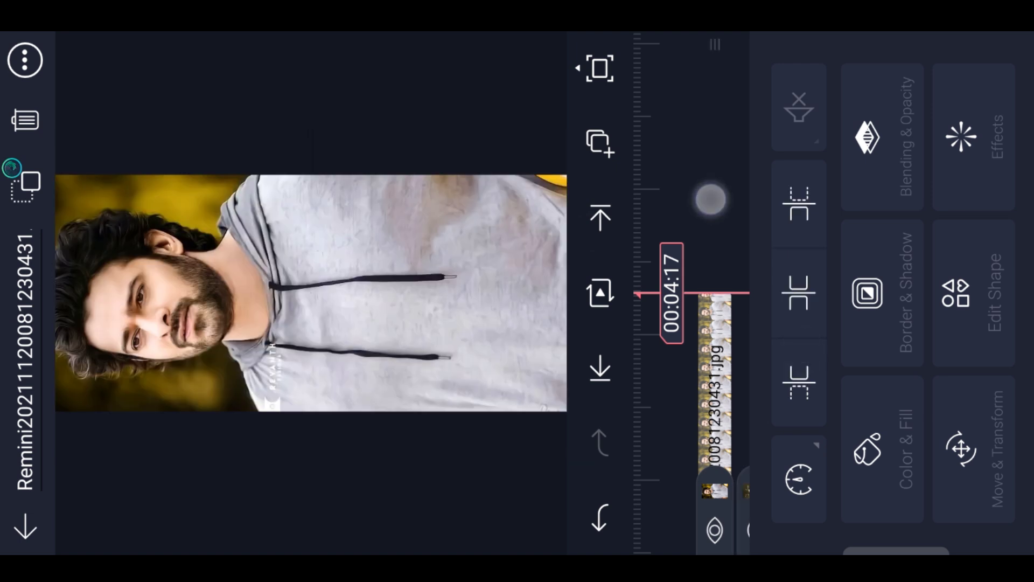
Move the Remini photo clip onto a lower track and slide it later to its beat
{"action": "mouse_move", "coordinate": [791, 41]}
{"action": "left_mouse_down"}
{"action": "mouse_move", "coordinate": [832, 63]}
{"action": "mouse_move", "coordinate": [847, 174]}
{"action": "left_mouse_up"}
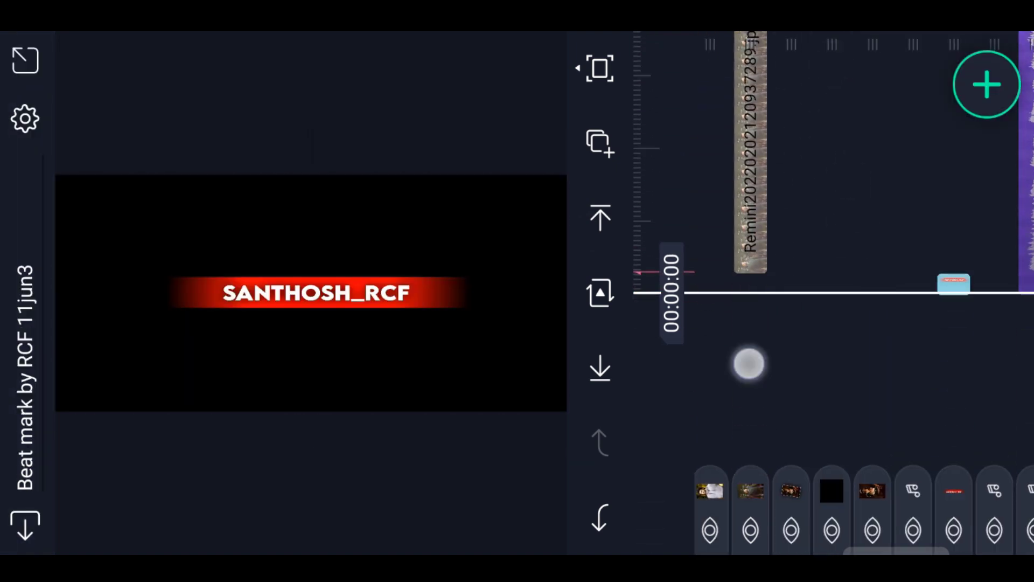
{"action": "left_click_drag", "start_coordinate": [748, 364], "coordinate": [957, 434]}
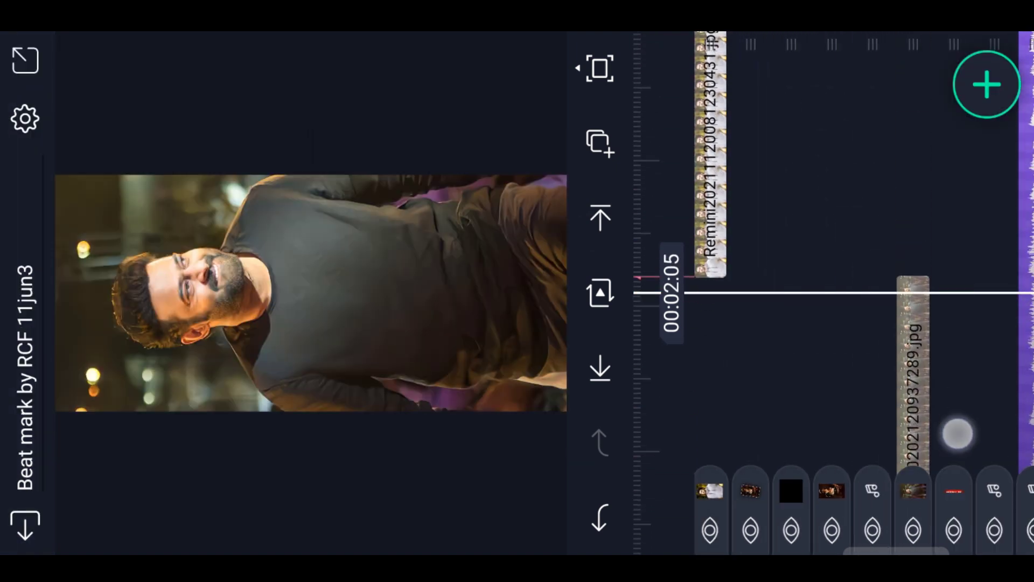
{"action": "left_click_drag", "start_coordinate": [720, 374], "coordinate": [884, 372]}
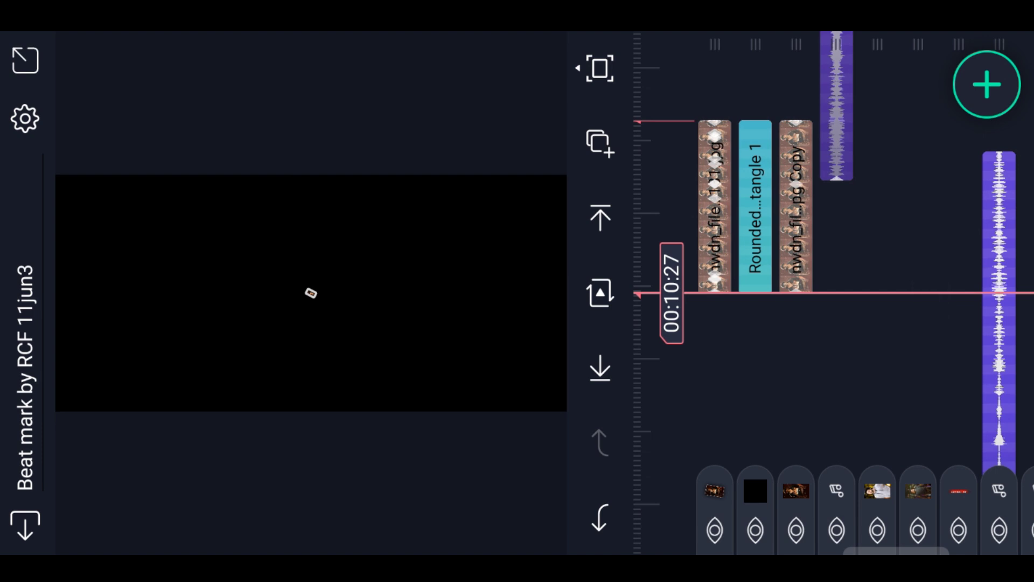
Review the clips through the project and scrub back to the start
{"action": "left_click", "coordinate": [339, 77]}
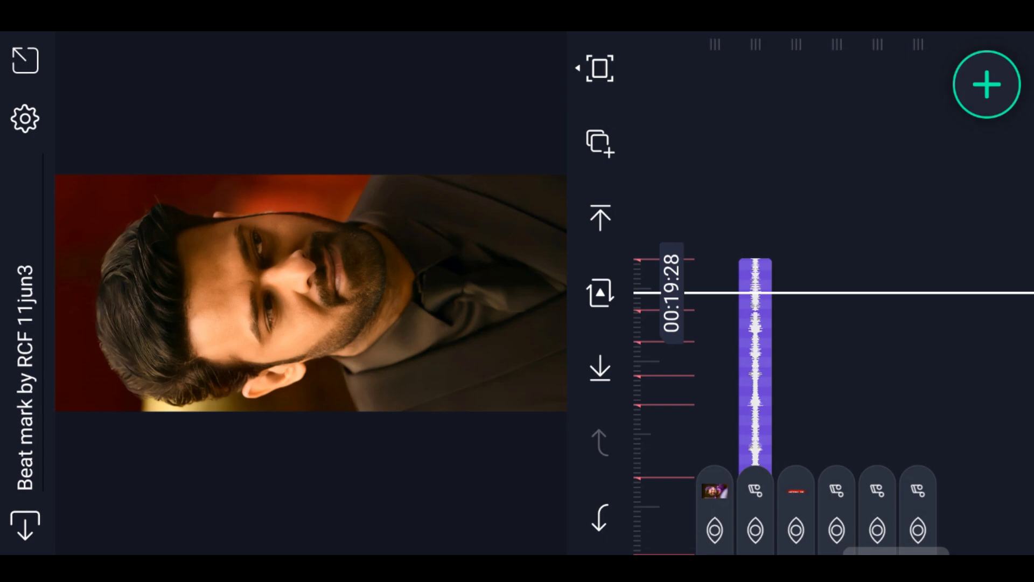
{"action": "mouse_move", "coordinate": [783, 173]}
{"action": "left_mouse_down"}
{"action": "mouse_move", "coordinate": [785, 183]}
{"action": "mouse_move", "coordinate": [791, 115]}
{"action": "mouse_move", "coordinate": [807, 89]}
{"action": "mouse_move", "coordinate": [795, 109]}
{"action": "left_mouse_up"}
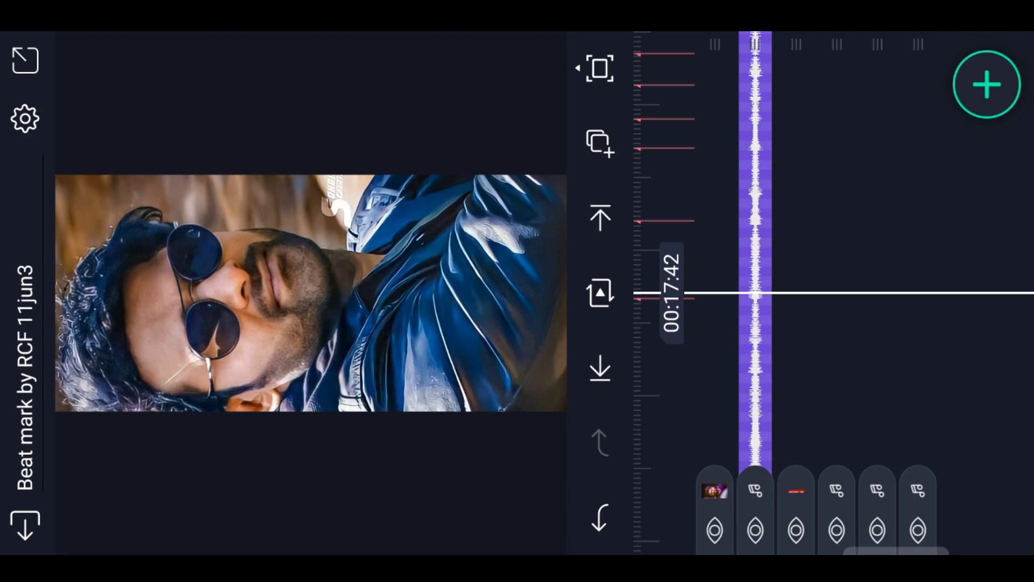
{"action": "mouse_move", "coordinate": [790, 174]}
{"action": "left_mouse_down"}
{"action": "mouse_move", "coordinate": [803, 97]}
{"action": "mouse_move", "coordinate": [801, 123]}
{"action": "mouse_move", "coordinate": [813, 132]}
{"action": "mouse_move", "coordinate": [802, 137]}
{"action": "mouse_move", "coordinate": [802, 48]}
{"action": "left_mouse_up"}
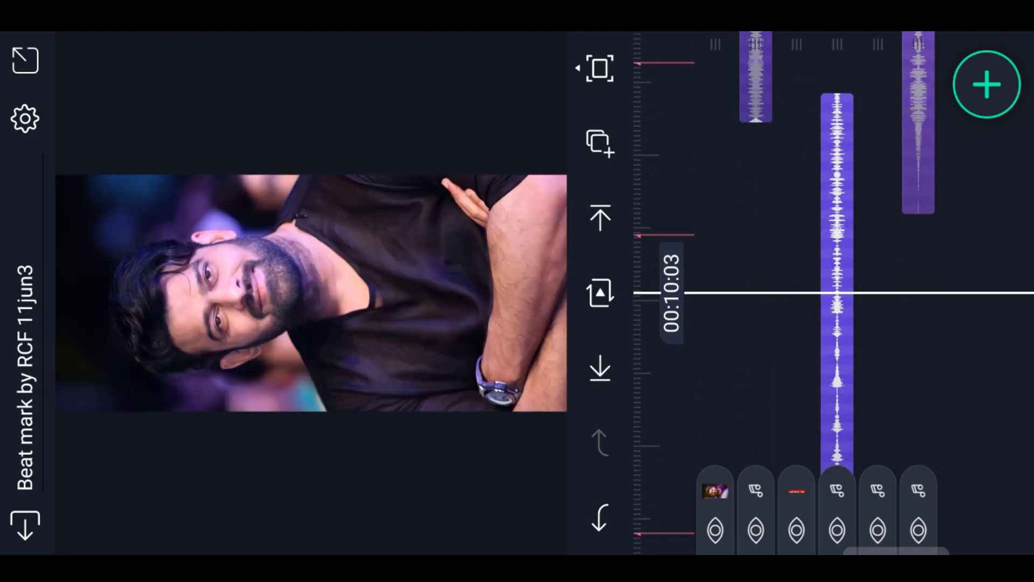
{"action": "left_click_drag", "start_coordinate": [802, 155], "coordinate": [804, 65]}
{"action": "left_click_drag", "start_coordinate": [818, 266], "coordinate": [819, 97]}
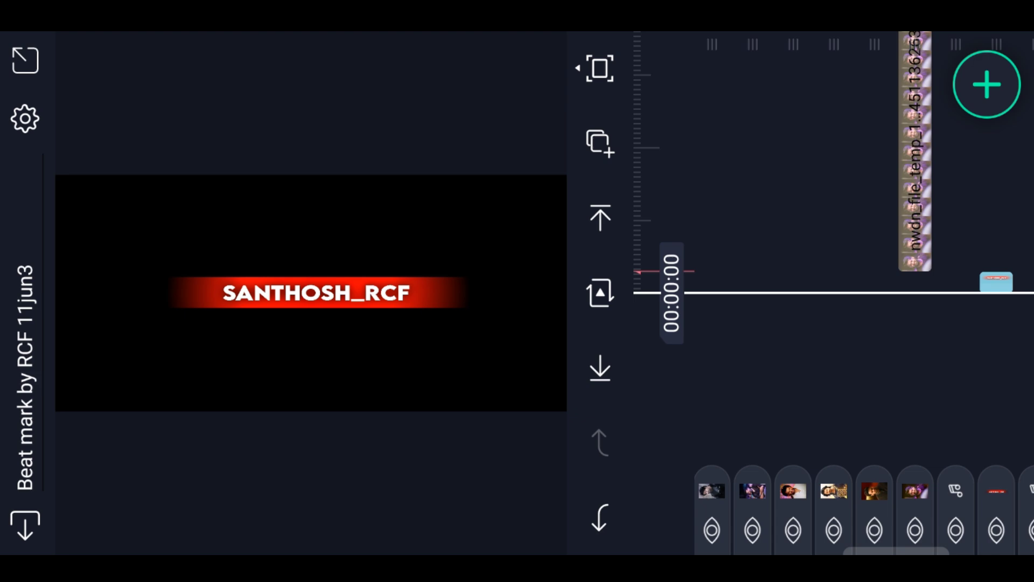
Exit the editor and reopen the Beat mark by RCF 11jun3 project
{"action": "key", "text": "Escape"}
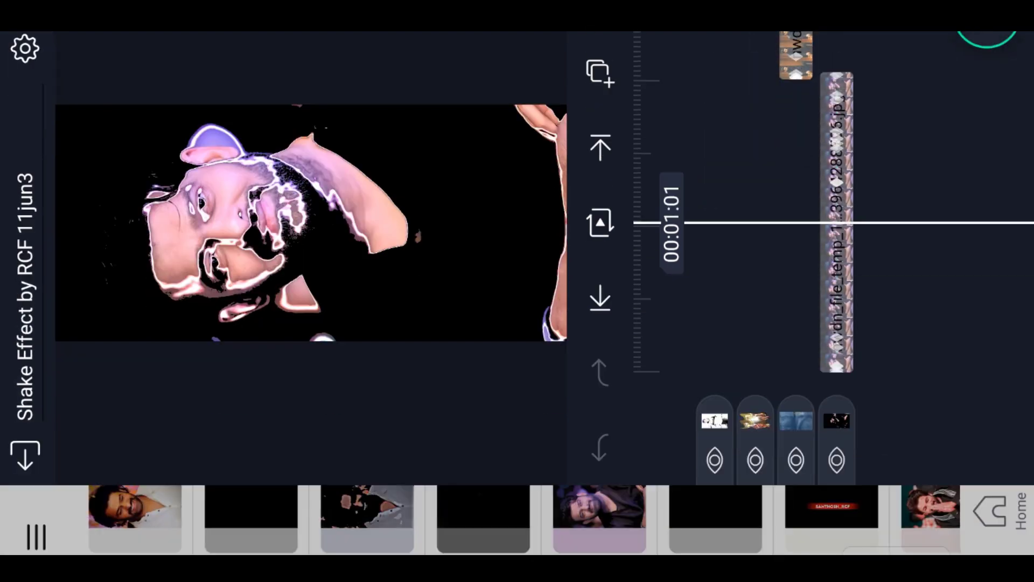
{"action": "key", "text": "Escape"}
{"action": "left_click", "coordinate": [135, 324]}
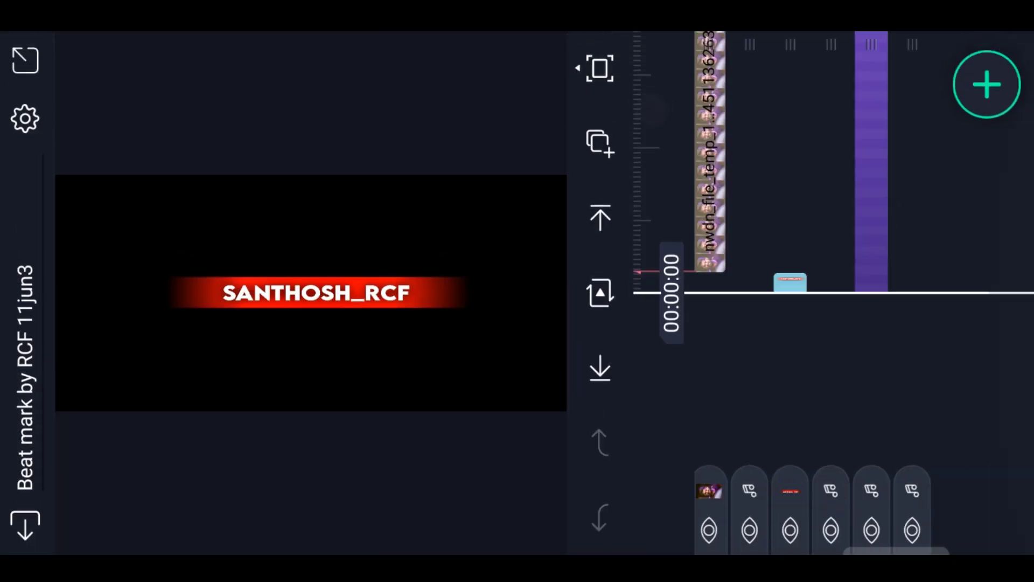
Select the nwdn 4 photo clip and paste the copied shake effects onto it
{"action": "mouse_move", "coordinate": [888, 306]}
{"action": "left_mouse_down"}
{"action": "mouse_move", "coordinate": [896, 284]}
{"action": "mouse_move", "coordinate": [836, 235]}
{"action": "mouse_move", "coordinate": [970, 376]}
{"action": "left_mouse_up"}
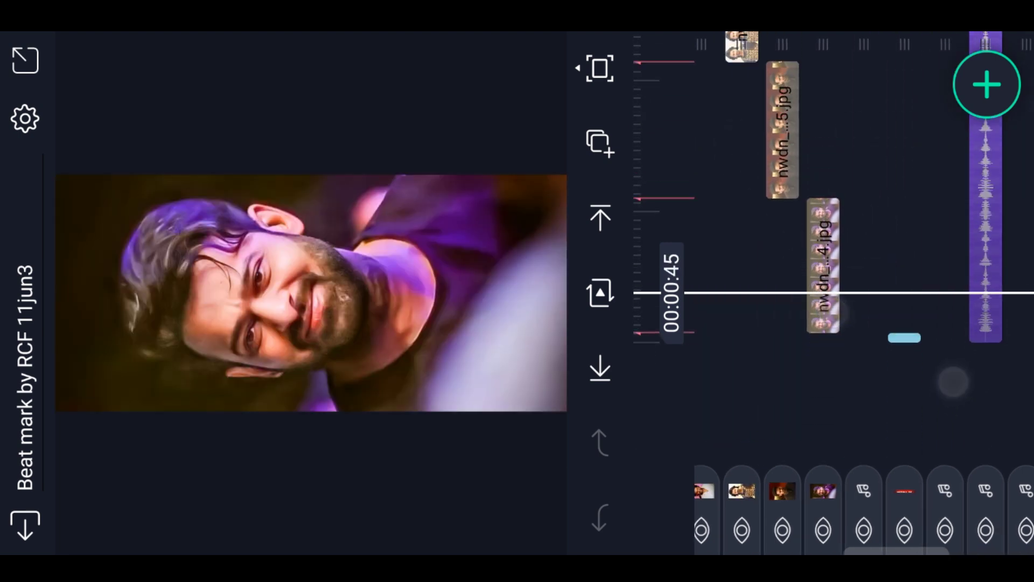
{"action": "mouse_move", "coordinate": [824, 120]}
{"action": "left_mouse_down"}
{"action": "mouse_move", "coordinate": [902, 408]}
{"action": "mouse_move", "coordinate": [824, 299]}
{"action": "mouse_move", "coordinate": [897, 135]}
{"action": "mouse_move", "coordinate": [884, 308]}
{"action": "mouse_move", "coordinate": [889, 121]}
{"action": "left_mouse_up"}
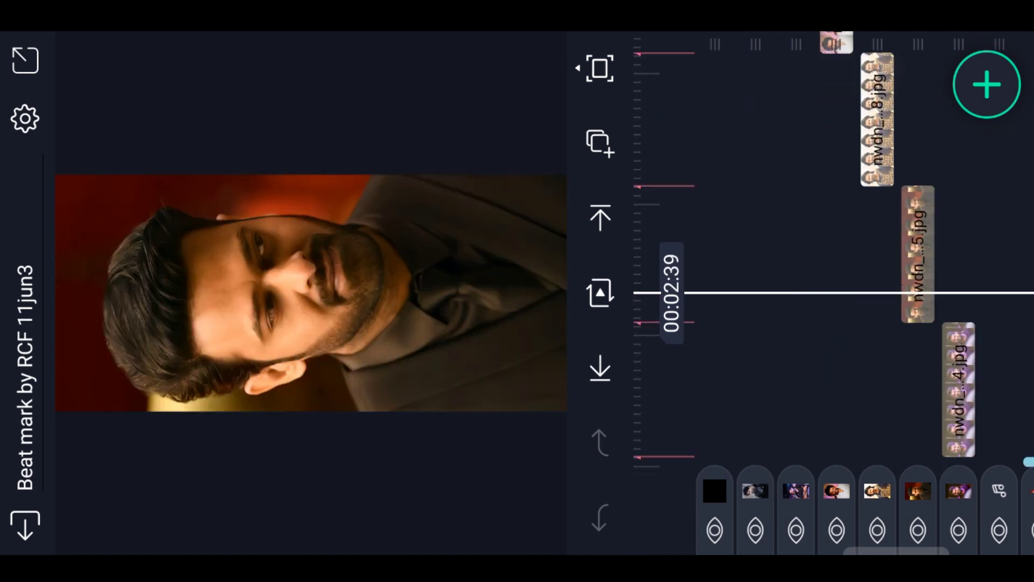
{"action": "mouse_move", "coordinate": [889, 363]}
{"action": "left_mouse_down"}
{"action": "mouse_move", "coordinate": [884, 215]}
{"action": "mouse_move", "coordinate": [889, 420]}
{"action": "left_mouse_up"}
{"action": "left_click_drag", "start_coordinate": [933, 166], "coordinate": [936, 367]}
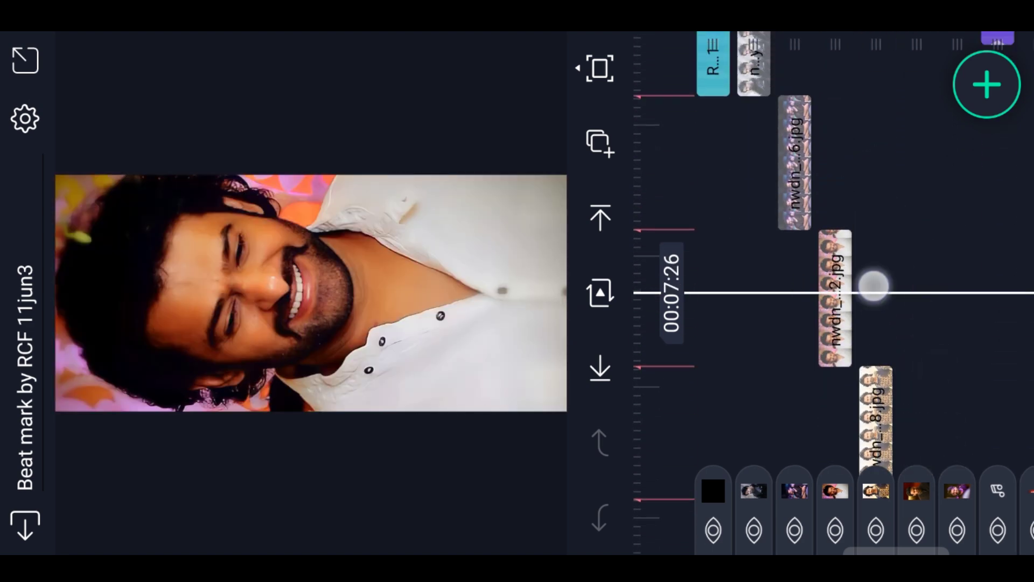
{"action": "mouse_move", "coordinate": [873, 286]}
{"action": "left_mouse_down"}
{"action": "mouse_move", "coordinate": [816, 201]}
{"action": "mouse_move", "coordinate": [896, 198]}
{"action": "left_mouse_up"}
{"action": "left_click", "coordinate": [800, 250]}
{"action": "left_click", "coordinate": [969, 138]}
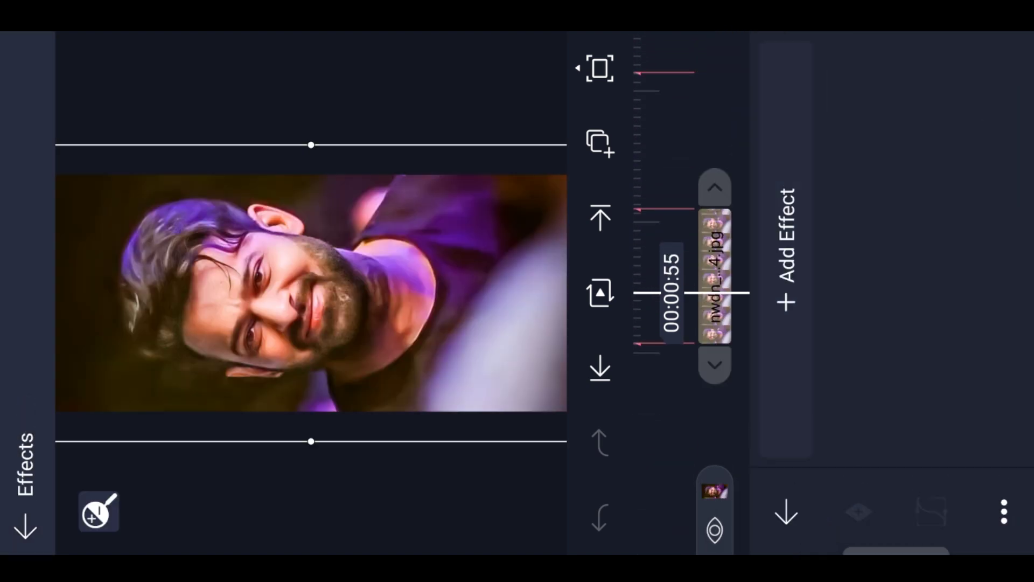
{"action": "left_click", "coordinate": [1003, 510]}
{"action": "left_click", "coordinate": [933, 477]}
Deselect the clip and scrub forward past eleven seconds
{"action": "left_click", "coordinate": [734, 116]}
{"action": "mouse_move", "coordinate": [835, 157]}
{"action": "left_mouse_down"}
{"action": "mouse_move", "coordinate": [879, 259]}
{"action": "mouse_move", "coordinate": [797, 145]}
{"action": "left_mouse_up"}
{"action": "left_click_drag", "start_coordinate": [849, 266], "coordinate": [849, 167]}
{"action": "left_click_drag", "start_coordinate": [894, 288], "coordinate": [889, 186]}
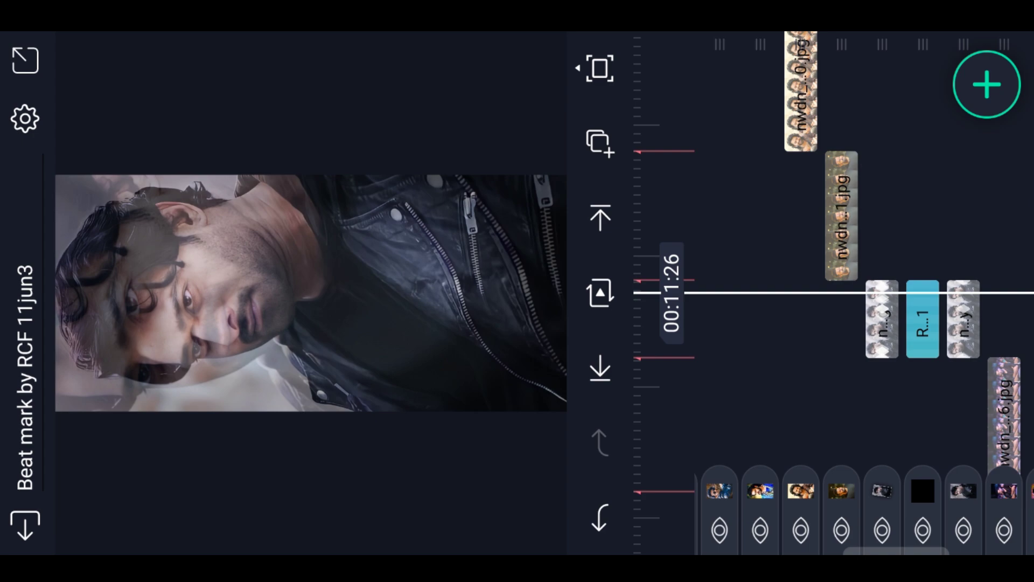
Open the Shake Effect by RCF 11jun3 project and scrub to a shake-styled photo
{"action": "left_click", "coordinate": [26, 60]}
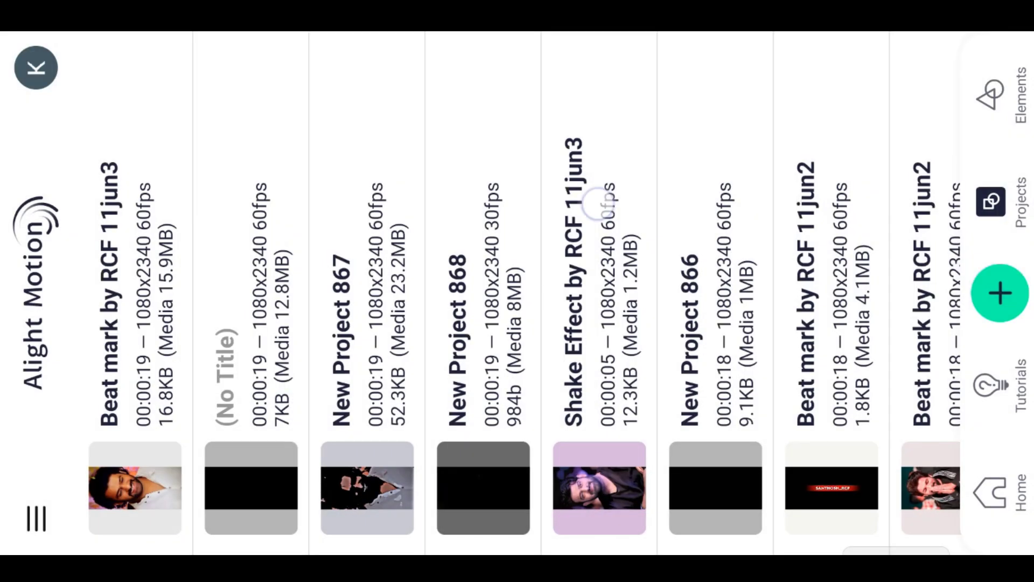
{"action": "left_click", "coordinate": [598, 201]}
{"action": "left_click_drag", "start_coordinate": [851, 173], "coordinate": [891, 328]}
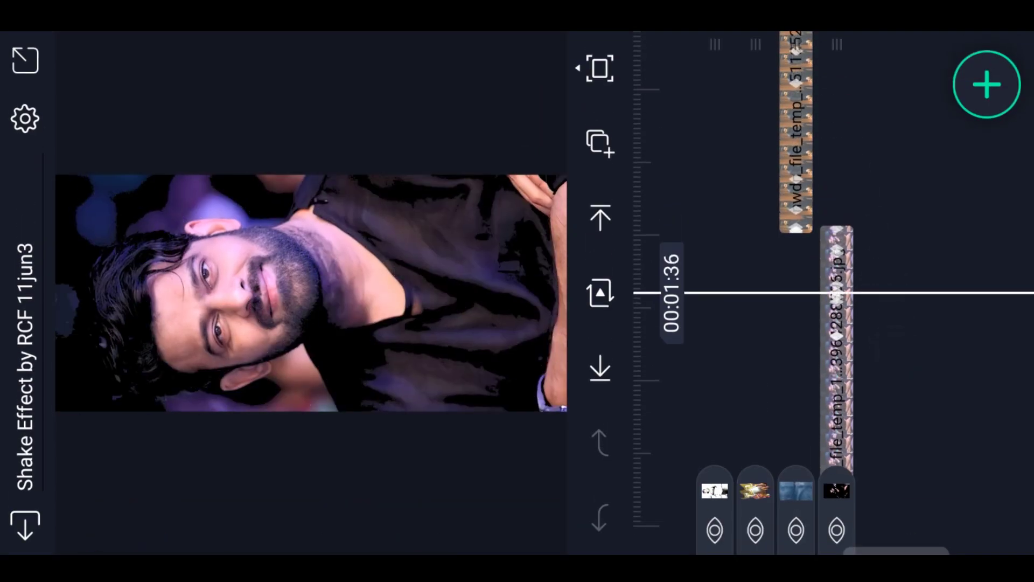
{"action": "left_click_drag", "start_coordinate": [828, 121], "coordinate": [848, 267]}
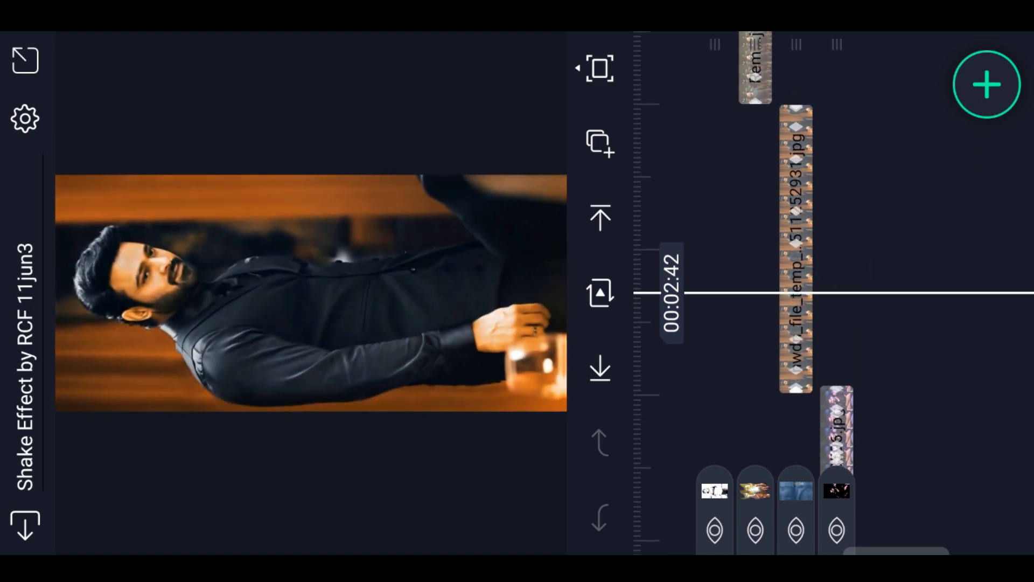
Copy the shake-styled photo layer along with its style
{"action": "left_click", "coordinate": [802, 224]}
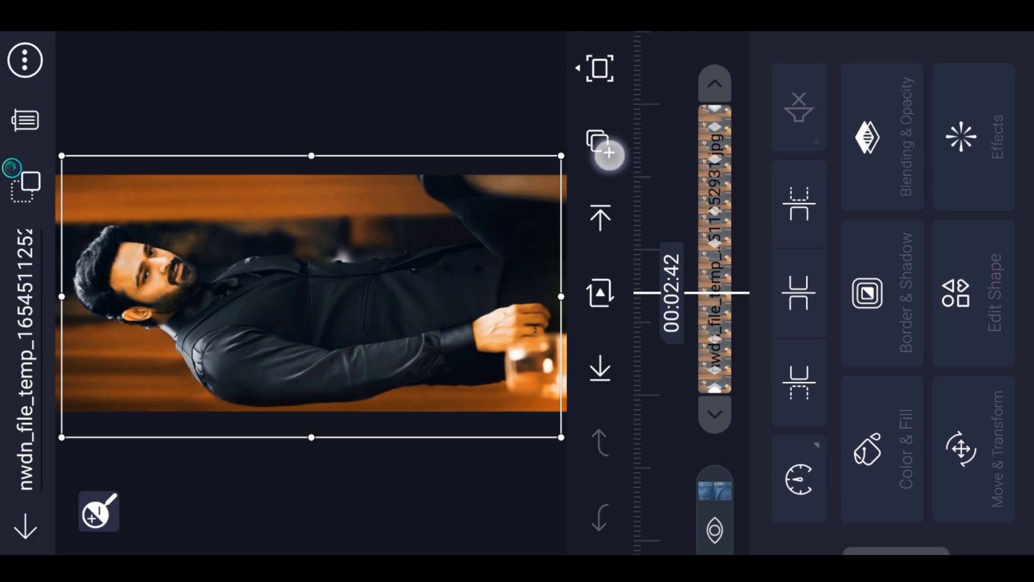
{"action": "left_click", "coordinate": [610, 156]}
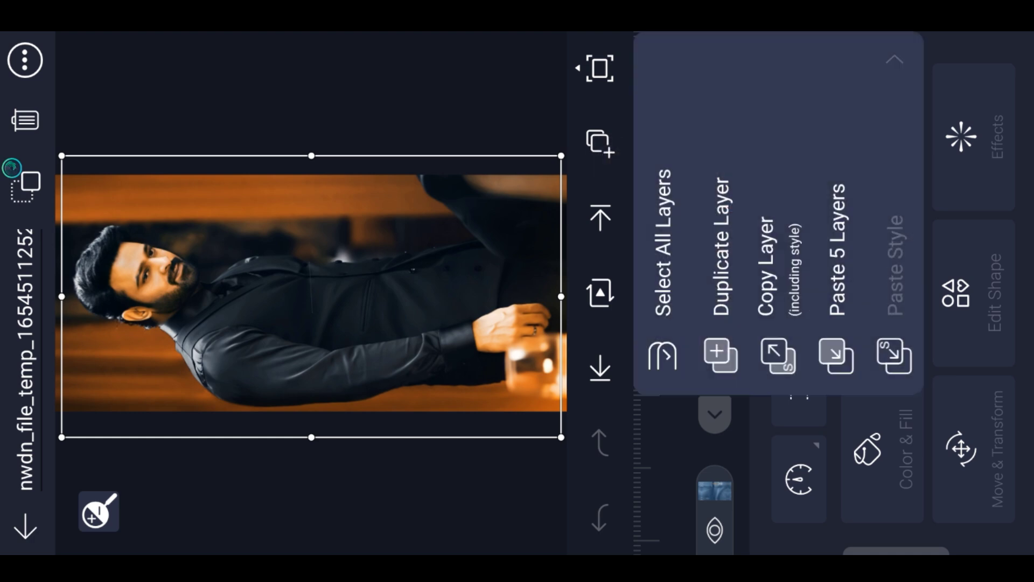
{"action": "left_click", "coordinate": [835, 355]}
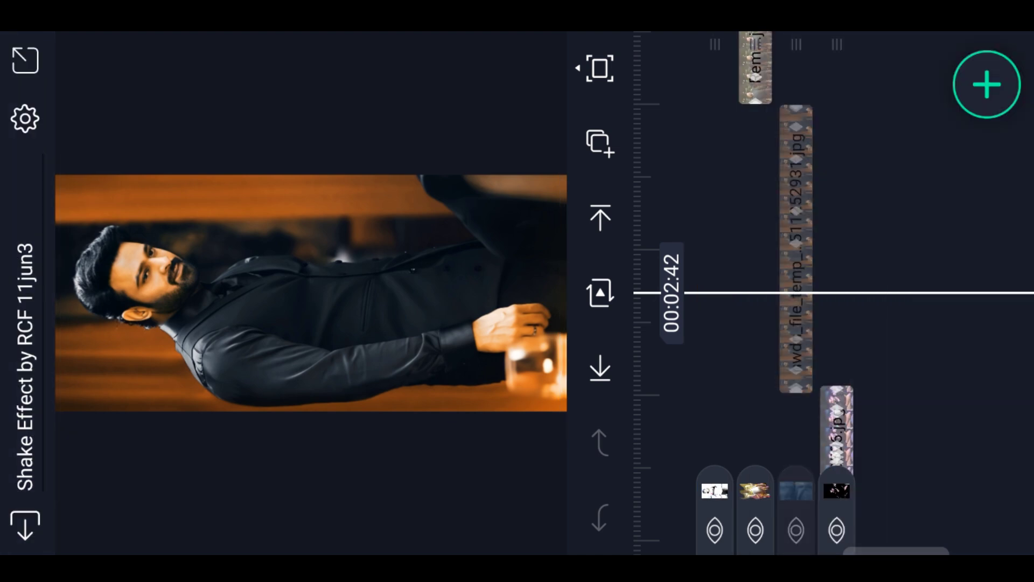
Reopen Beat mark by RCF 11jun3 and select the nwdn_file_temp photo clip at 00:11:38
{"action": "left_click", "coordinate": [24, 61]}
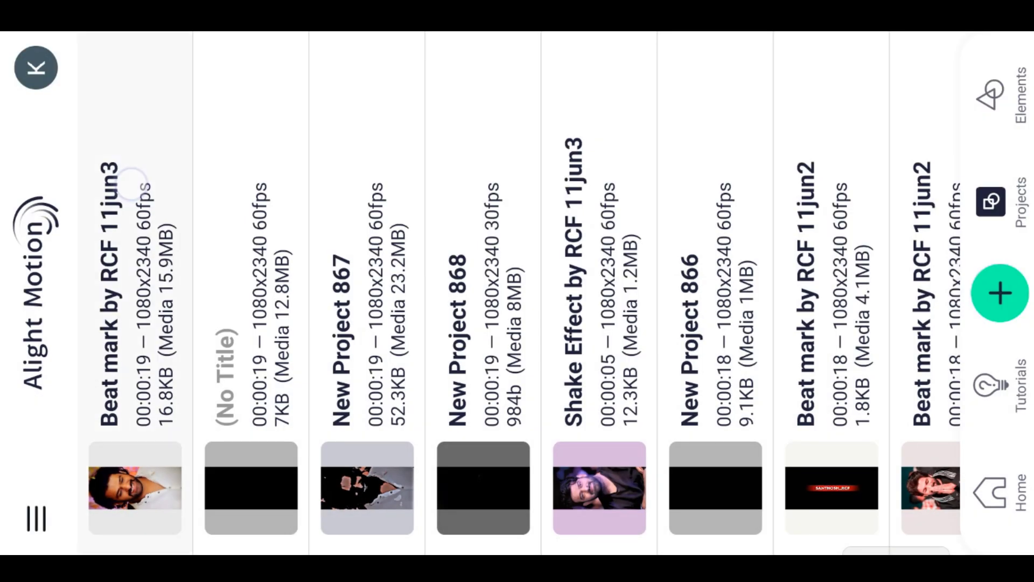
{"action": "left_click", "coordinate": [130, 185]}
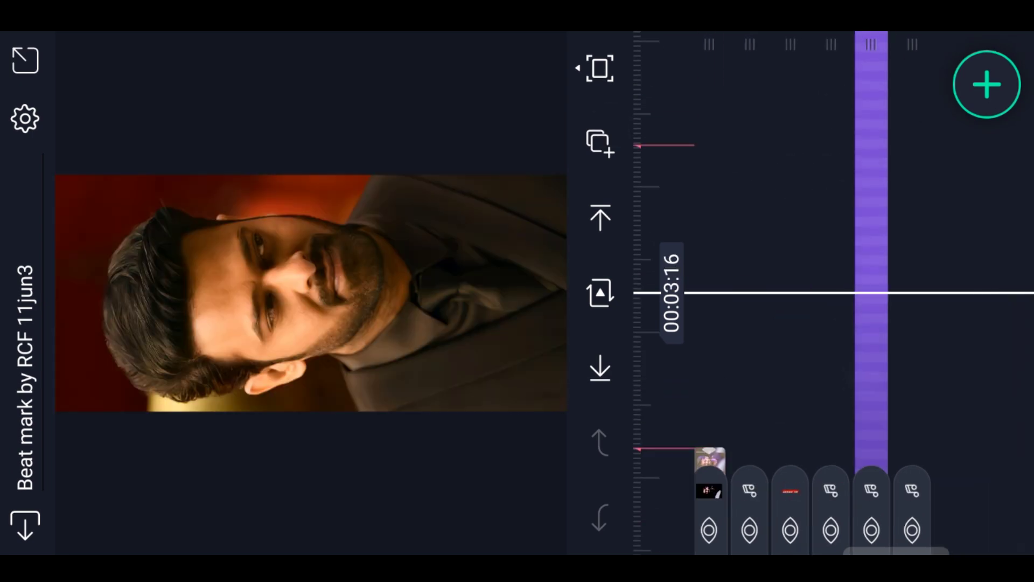
{"action": "left_click_drag", "start_coordinate": [798, 210], "coordinate": [813, 341]}
{"action": "mouse_move", "coordinate": [838, 288]}
{"action": "left_mouse_down"}
{"action": "mouse_move", "coordinate": [780, 132]}
{"action": "mouse_move", "coordinate": [584, 217]}
{"action": "left_mouse_up"}
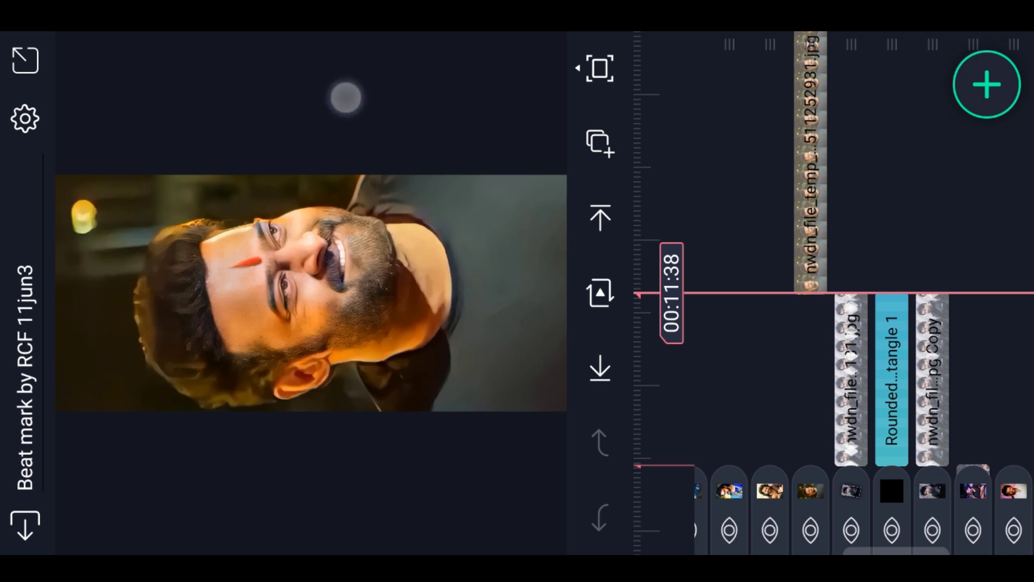
{"action": "left_click", "coordinate": [346, 97]}
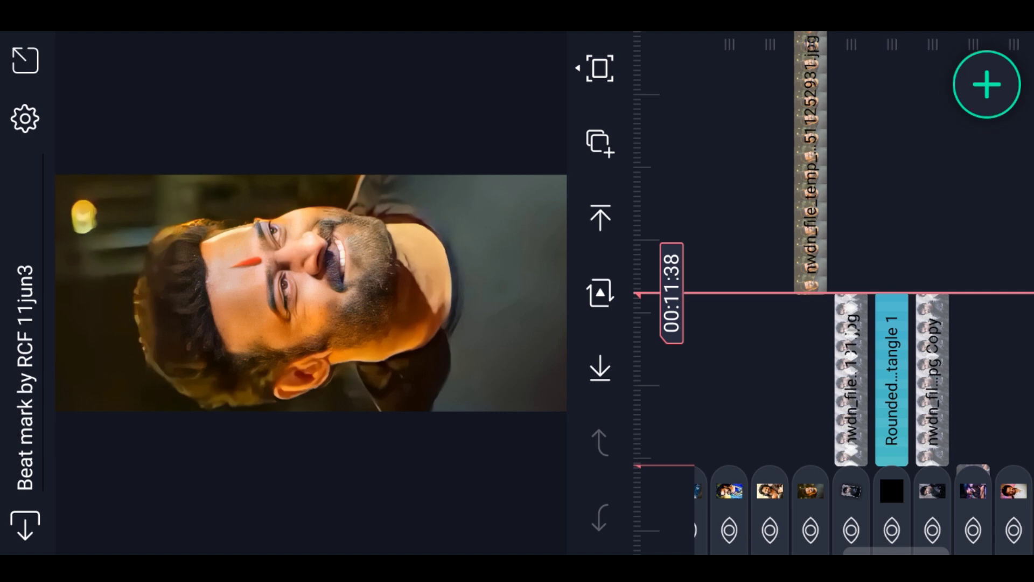
{"action": "left_click_drag", "start_coordinate": [786, 316], "coordinate": [716, 337]}
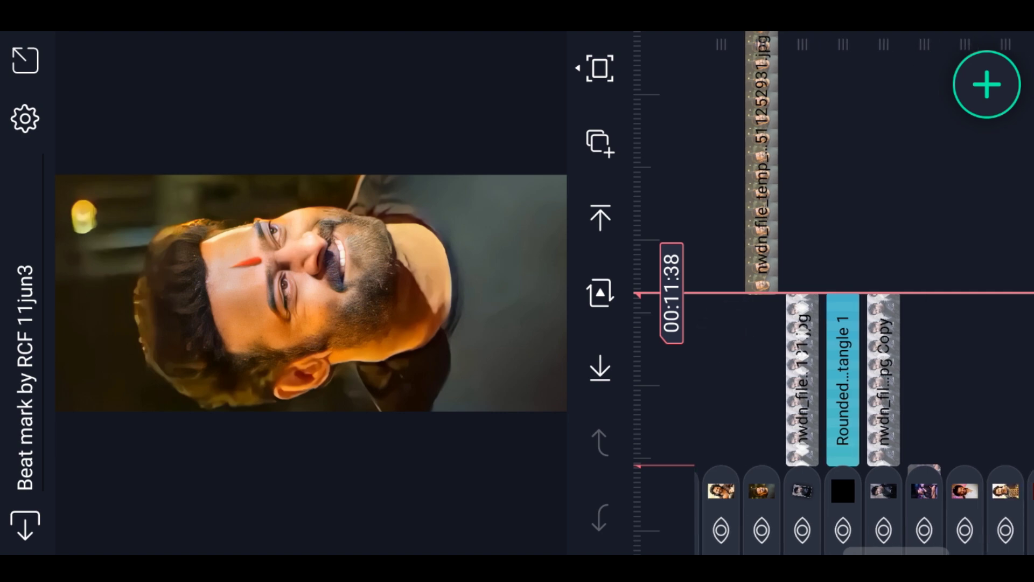
{"action": "left_click", "coordinate": [763, 223]}
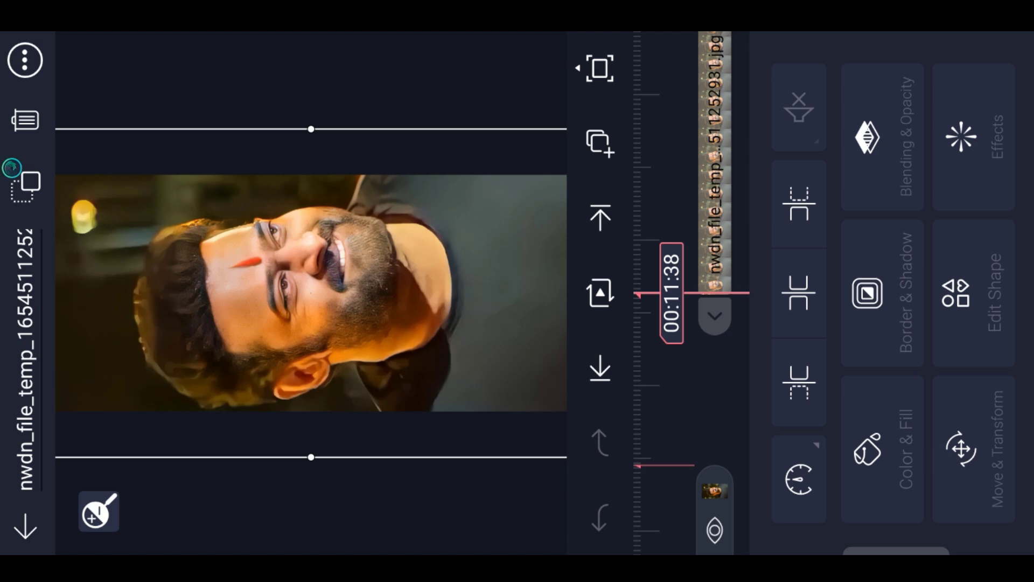
Paste the copied style without Color & Fill, Border & Shadow, or Blending & Opacity
{"action": "left_click", "coordinate": [599, 142]}
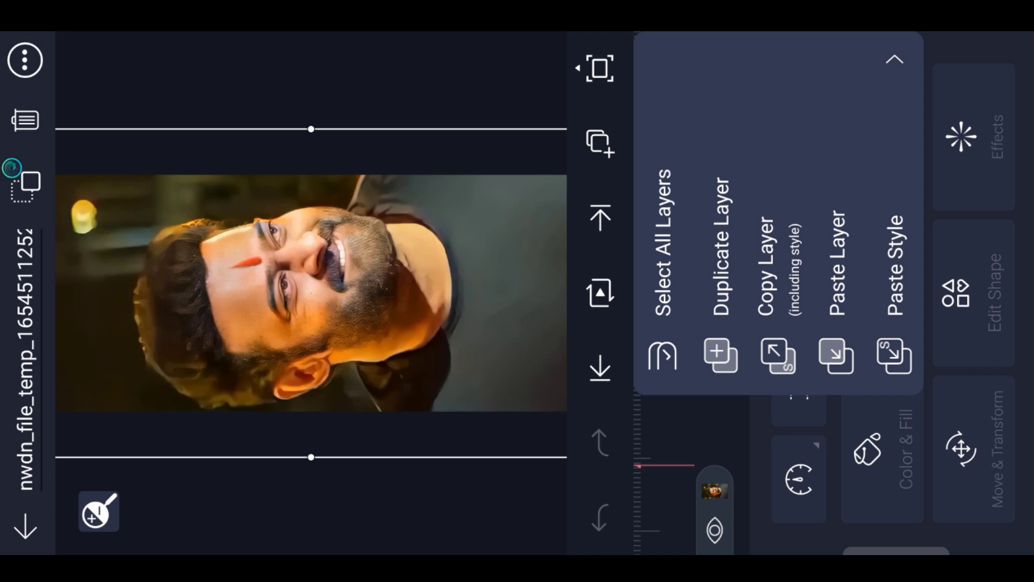
{"action": "left_click", "coordinate": [901, 66]}
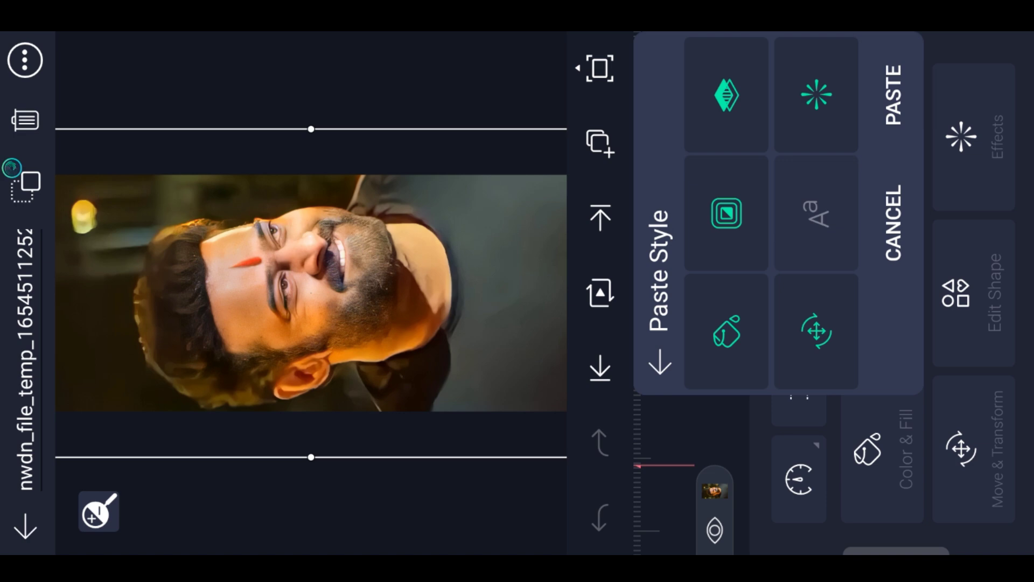
{"action": "left_click", "coordinate": [719, 336]}
{"action": "left_click", "coordinate": [714, 232]}
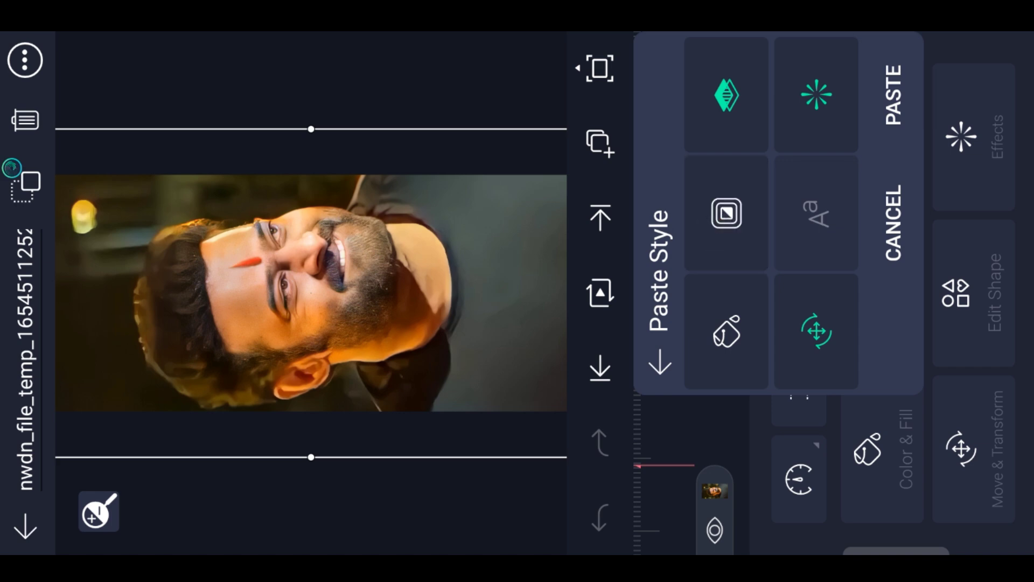
{"action": "left_click", "coordinate": [726, 96]}
{"action": "left_click", "coordinate": [892, 96]}
{"action": "left_click", "coordinate": [711, 315]}
{"action": "mouse_move", "coordinate": [716, 369]}
{"action": "left_mouse_down"}
{"action": "mouse_move", "coordinate": [733, 316]}
{"action": "mouse_move", "coordinate": [732, 455]}
{"action": "left_mouse_up"}
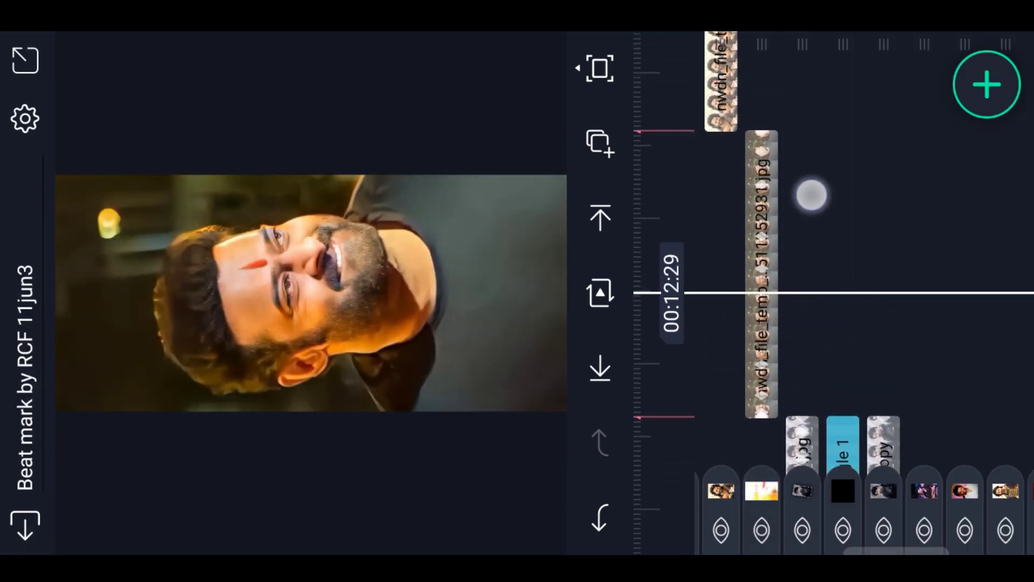
Paste the copied layer at the next photo clip's position
{"action": "left_click_drag", "start_coordinate": [811, 194], "coordinate": [810, 386]}
{"action": "left_click", "coordinate": [599, 142]}
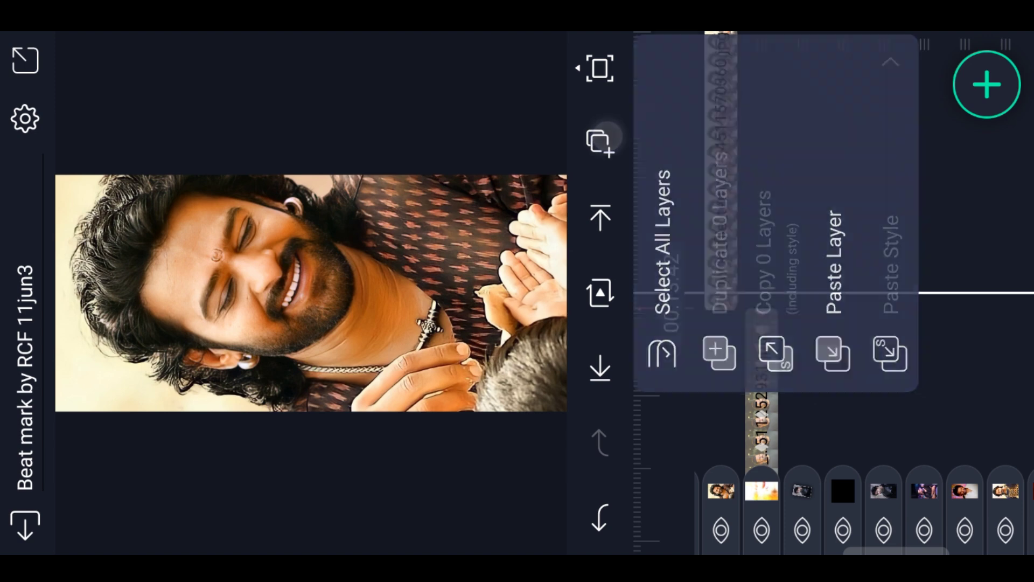
{"action": "left_click", "coordinate": [820, 231]}
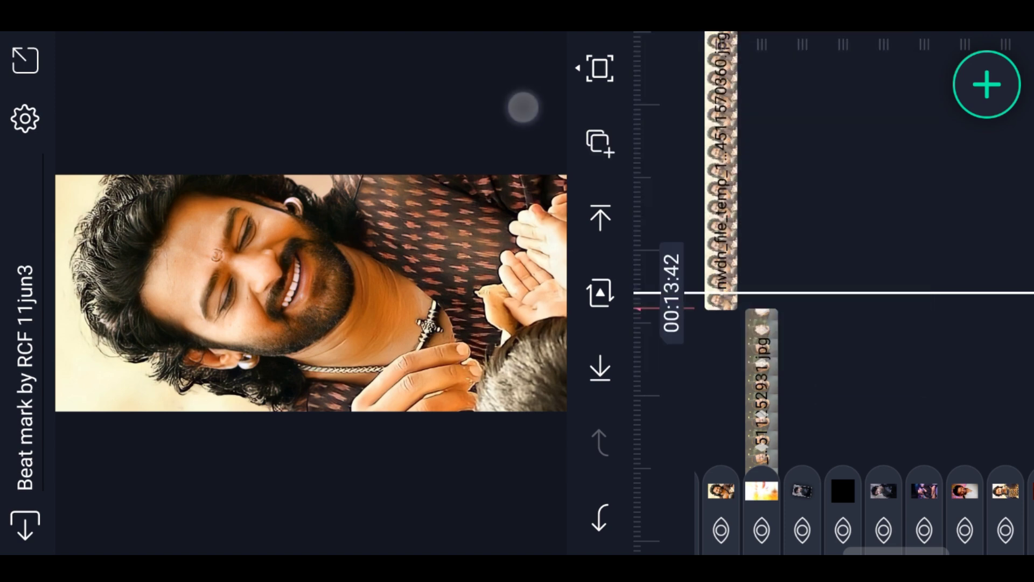
Paste the shake style onto the top photo layer
{"action": "left_click", "coordinate": [724, 197]}
{"action": "left_click", "coordinate": [603, 139]}
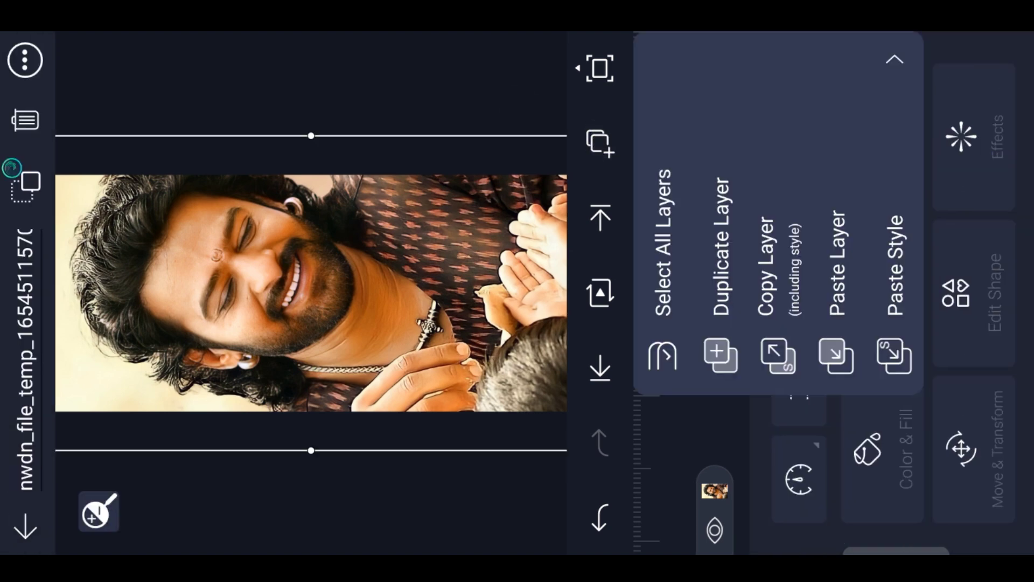
{"action": "left_click", "coordinate": [889, 253]}
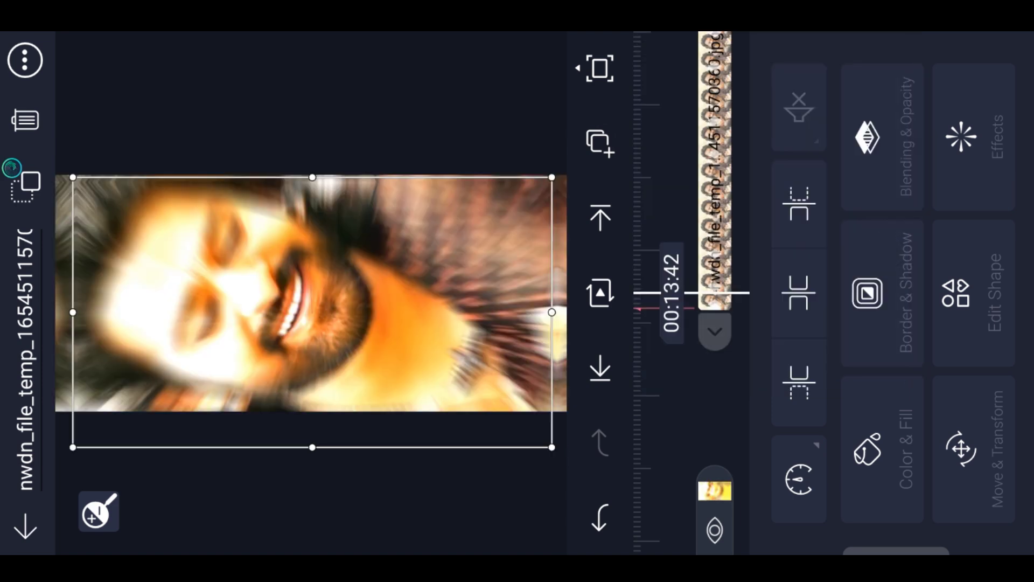
{"action": "left_click", "coordinate": [714, 195]}
Paste the shake style onto the nwdn_file_temp photo layer
{"action": "mouse_move", "coordinate": [809, 375]}
{"action": "left_mouse_down"}
{"action": "mouse_move", "coordinate": [894, 246]}
{"action": "mouse_move", "coordinate": [831, 393]}
{"action": "left_mouse_up"}
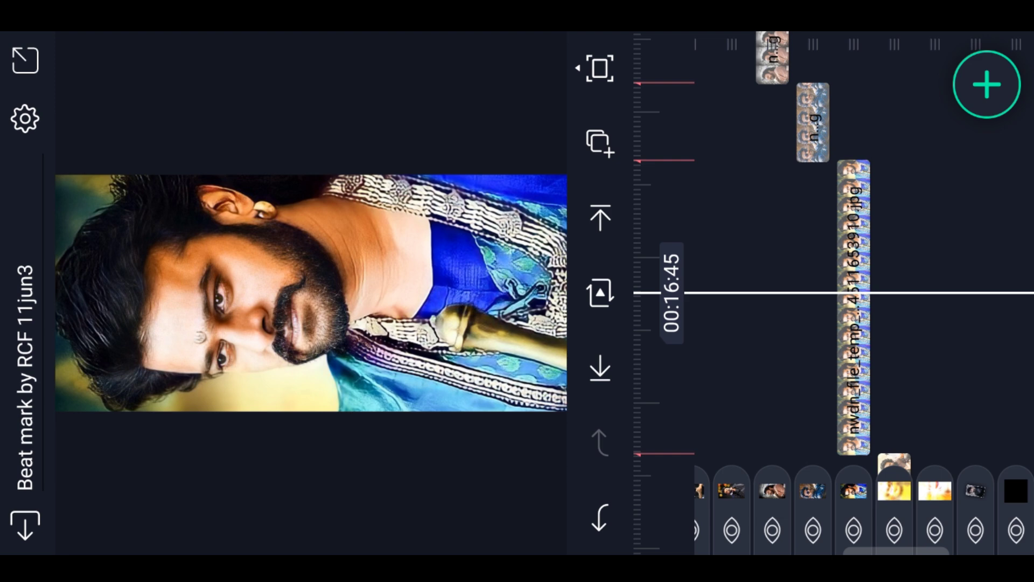
{"action": "left_click", "coordinate": [853, 307]}
{"action": "left_click", "coordinate": [594, 151]}
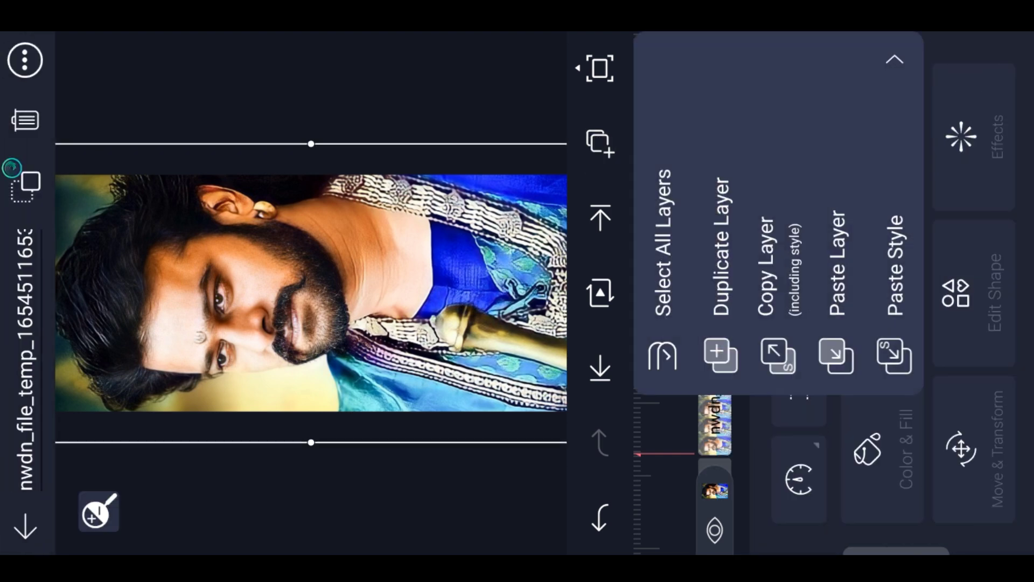
{"action": "left_click", "coordinate": [893, 226]}
{"action": "left_click", "coordinate": [701, 298]}
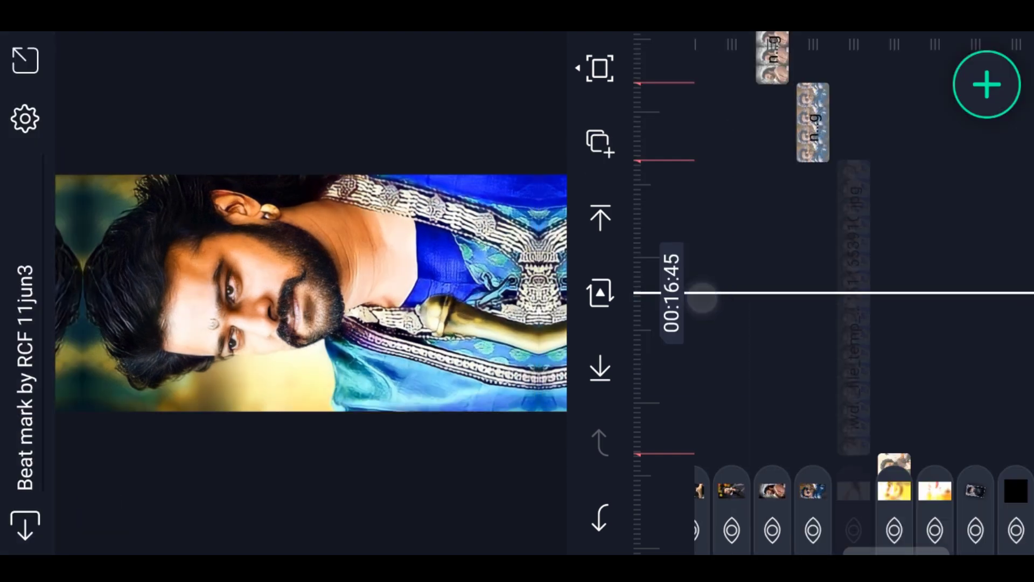
{"action": "mouse_move", "coordinate": [878, 244]}
{"action": "left_mouse_down"}
{"action": "mouse_move", "coordinate": [870, 150]}
{"action": "mouse_move", "coordinate": [854, 380]}
{"action": "mouse_move", "coordinate": [846, 221]}
{"action": "mouse_move", "coordinate": [845, 241]}
{"action": "left_mouse_up"}
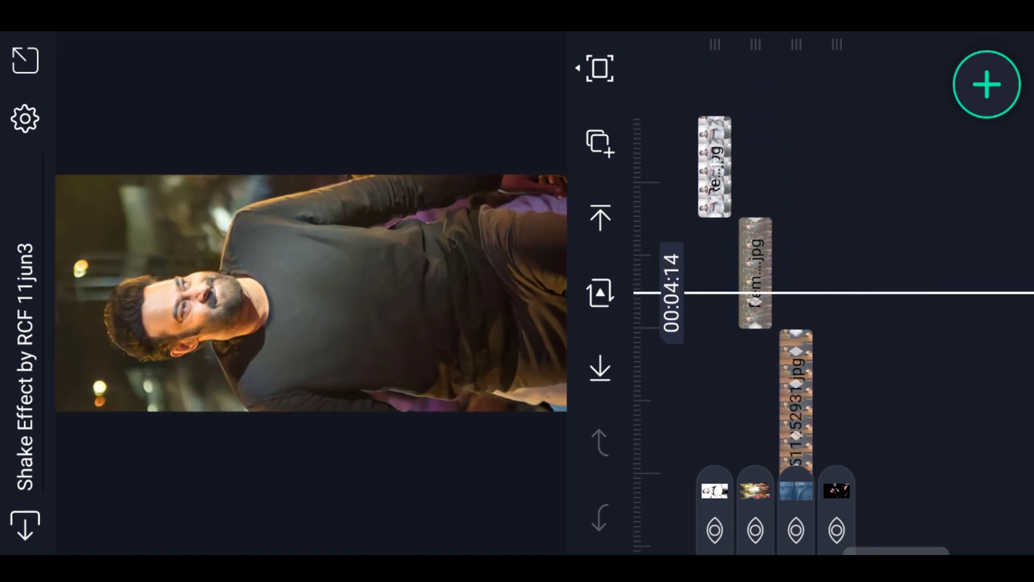
Copy the Wave Warp effects from the photo clip in the Shake Effect project
{"action": "left_click", "coordinate": [756, 266]}
{"action": "left_click", "coordinate": [996, 124]}
{"action": "left_click", "coordinate": [997, 491]}
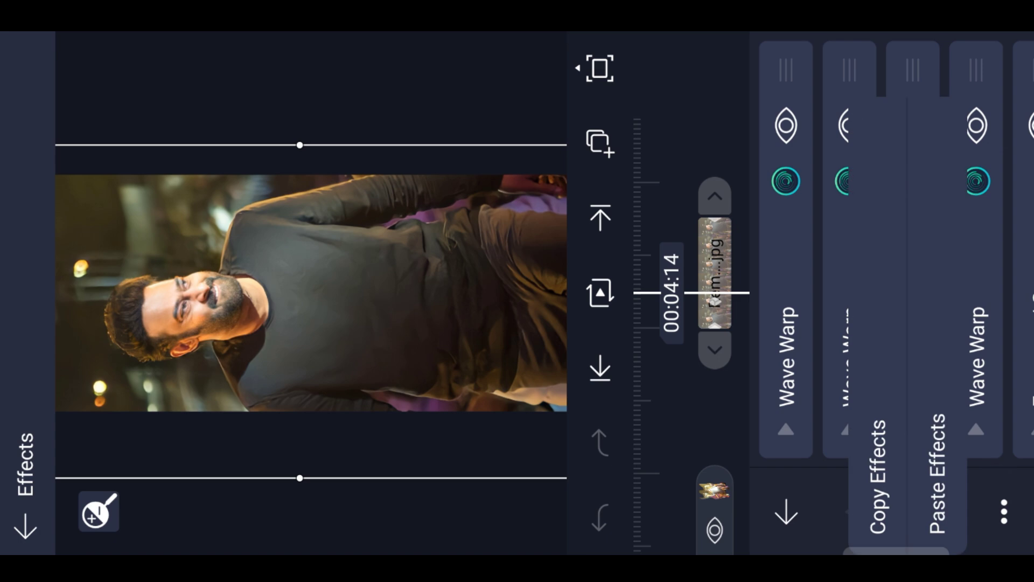
{"action": "left_click", "coordinate": [849, 469]}
{"action": "left_click", "coordinate": [718, 404]}
{"action": "key", "text": "Escape"}
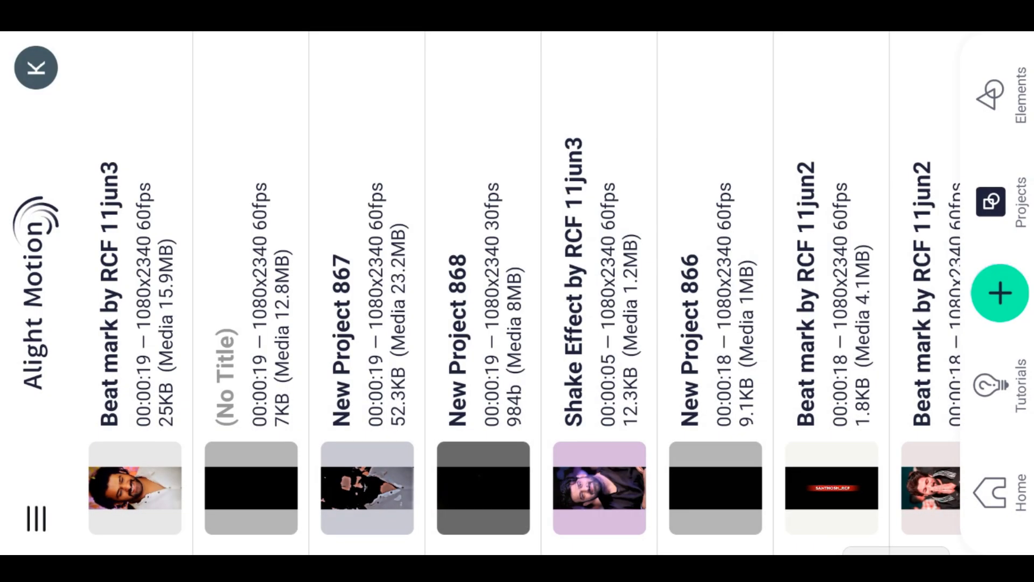
In Beat mark, paste the Wave Warp effects onto the photo near 00:17:54
{"action": "left_click", "coordinate": [134, 323]}
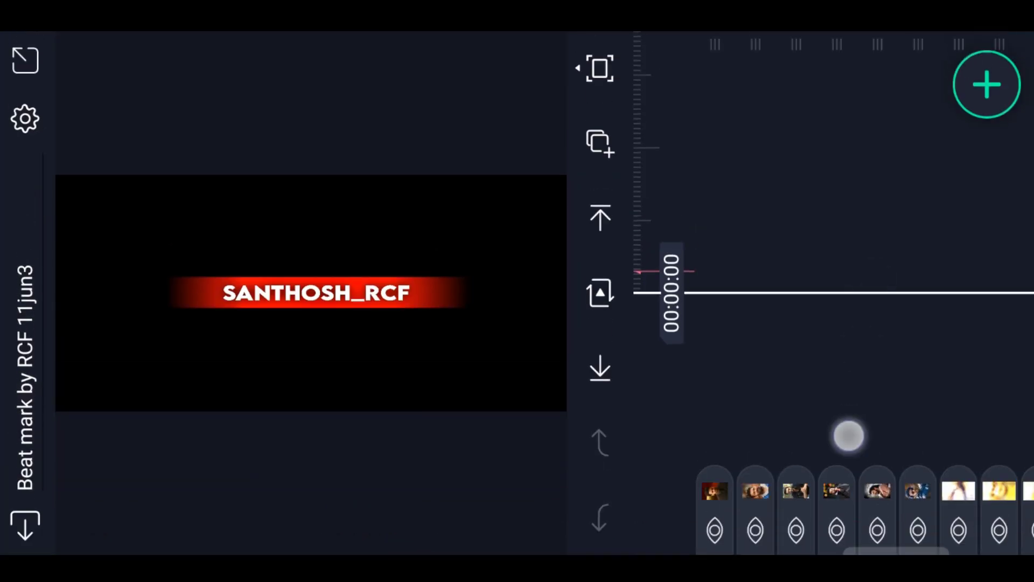
{"action": "mouse_move", "coordinate": [849, 434]}
{"action": "left_mouse_down"}
{"action": "mouse_move", "coordinate": [875, 422]}
{"action": "mouse_move", "coordinate": [845, 450]}
{"action": "mouse_move", "coordinate": [857, 404]}
{"action": "mouse_move", "coordinate": [851, 229]}
{"action": "left_mouse_up"}
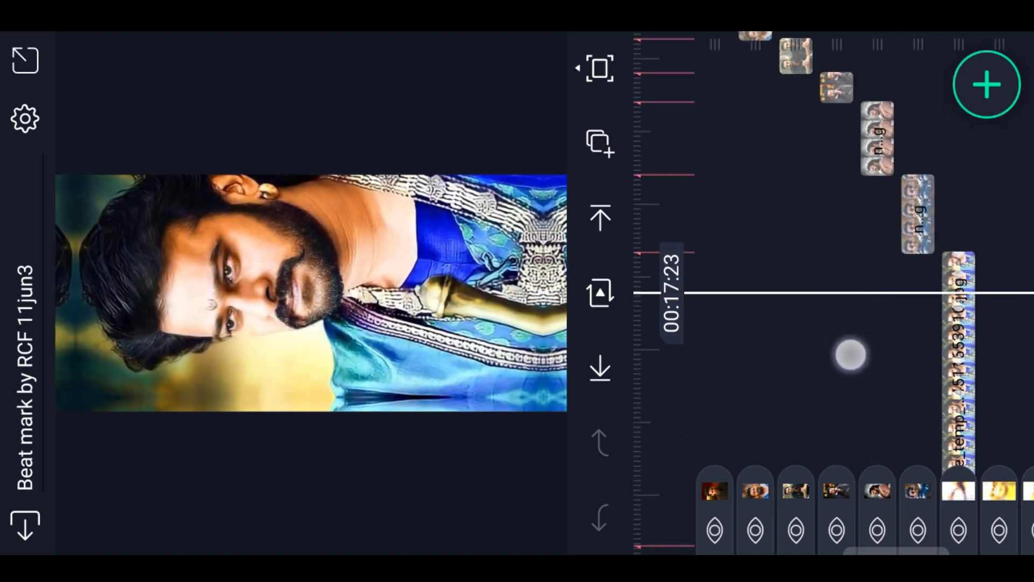
{"action": "left_click_drag", "start_coordinate": [849, 353], "coordinate": [850, 258]}
{"action": "left_click", "coordinate": [905, 298]}
{"action": "left_click", "coordinate": [987, 118]}
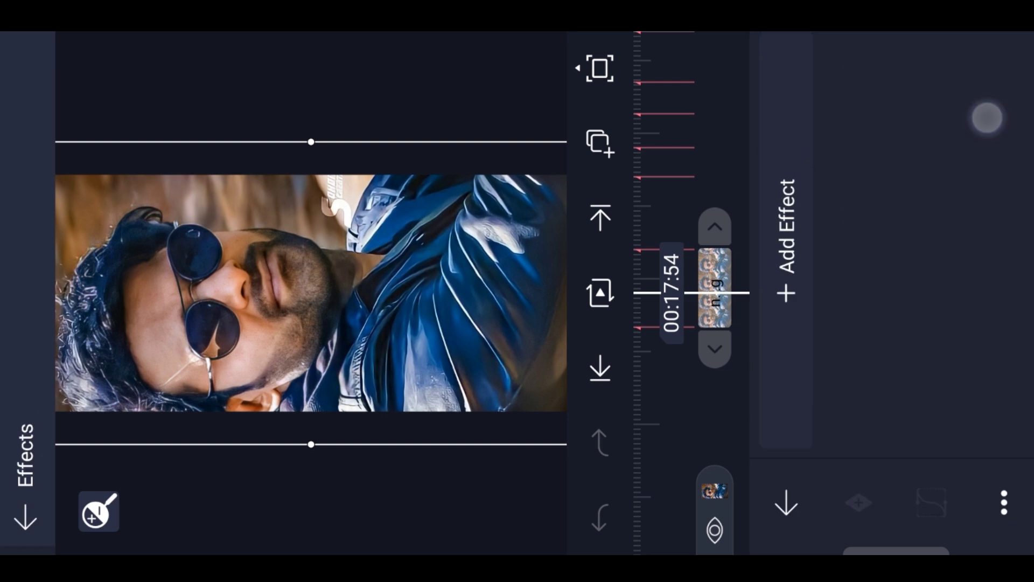
{"action": "left_click", "coordinate": [978, 498]}
{"action": "left_click", "coordinate": [898, 477]}
{"action": "left_click", "coordinate": [716, 410]}
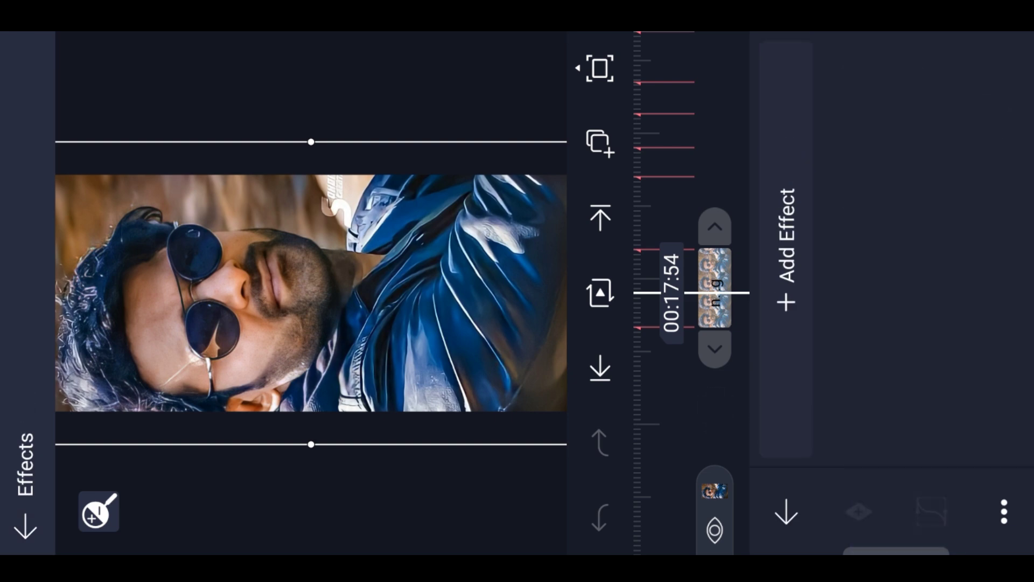
{"action": "left_click", "coordinate": [995, 508]}
{"action": "left_click", "coordinate": [925, 493]}
{"action": "left_click", "coordinate": [701, 421]}
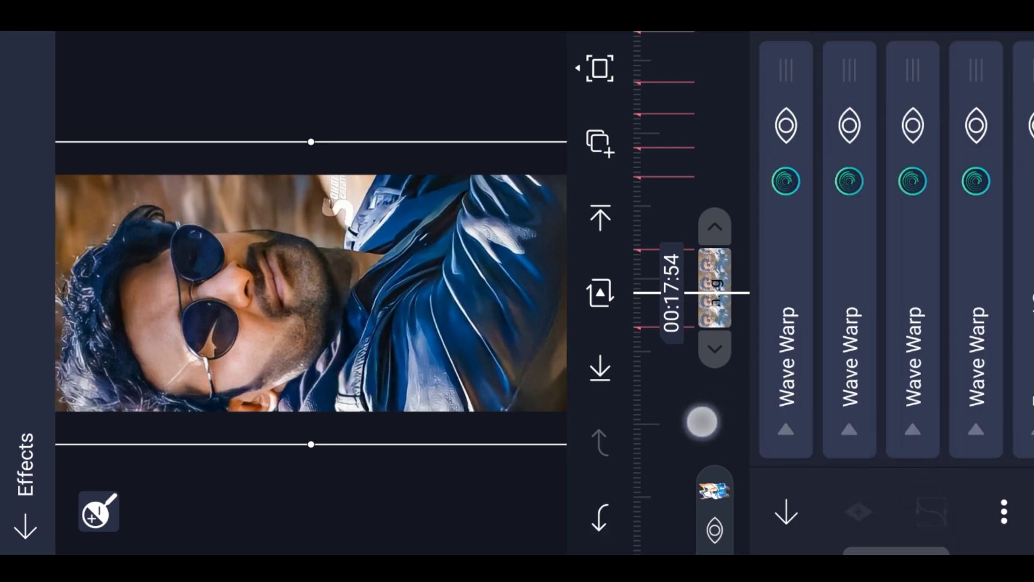
Paste the Wave Warp effects onto the neighbouring photo clip as well
{"action": "left_click", "coordinate": [867, 216]}
{"action": "left_click", "coordinate": [962, 134]}
{"action": "left_click", "coordinate": [974, 506]}
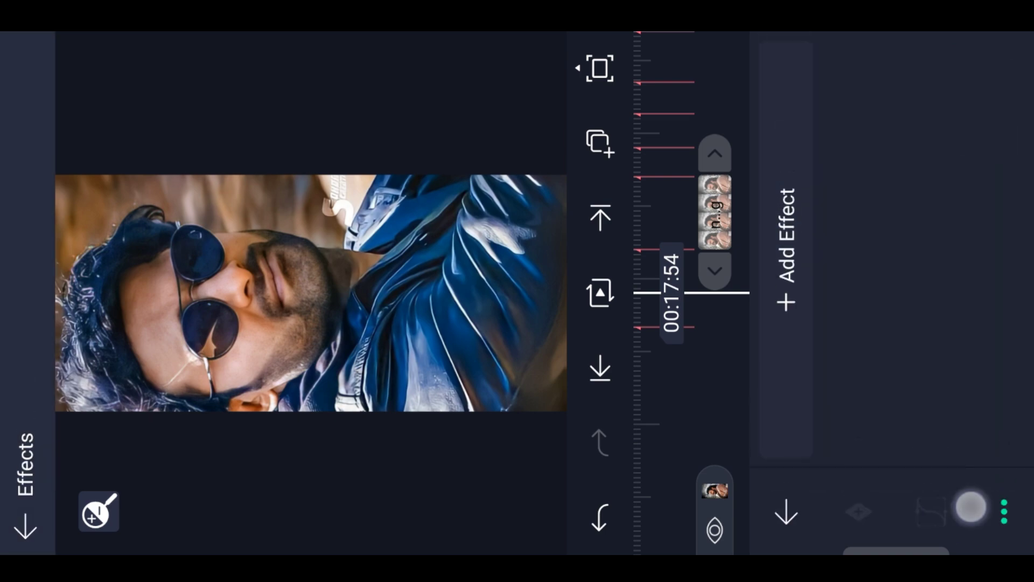
{"action": "left_click", "coordinate": [916, 479]}
{"action": "left_click", "coordinate": [708, 398]}
{"action": "left_click", "coordinate": [26, 526]}
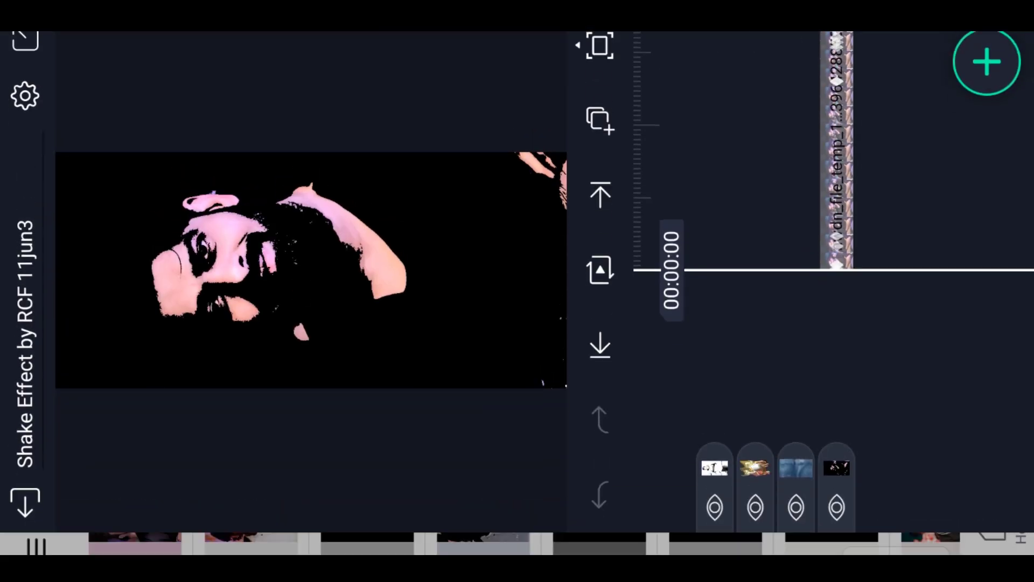
Reopen Beat mark and paste the effects onto the photo near 00:18:53
{"action": "left_click", "coordinate": [257, 333]}
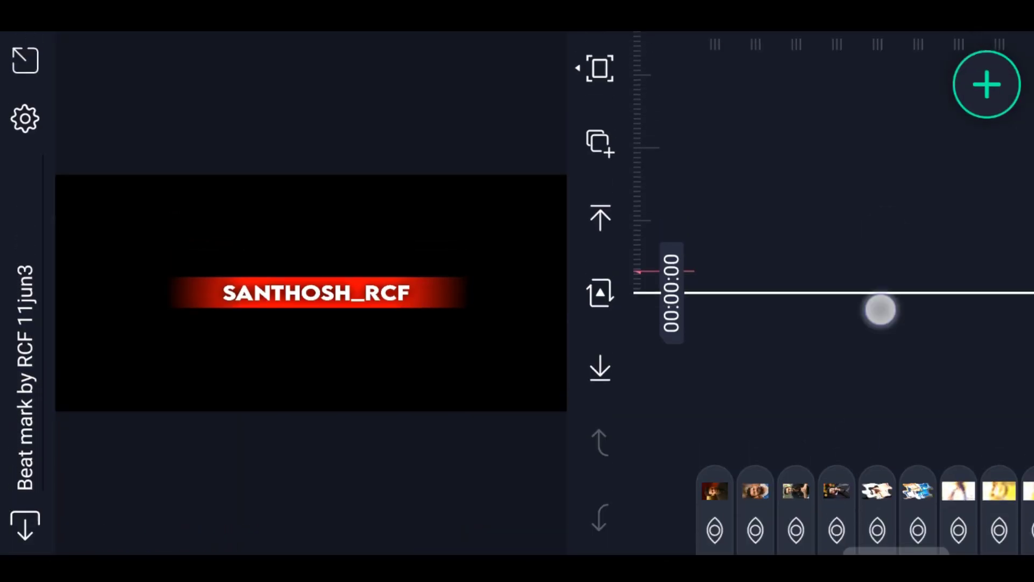
{"action": "left_click_drag", "start_coordinate": [880, 307], "coordinate": [902, 365]}
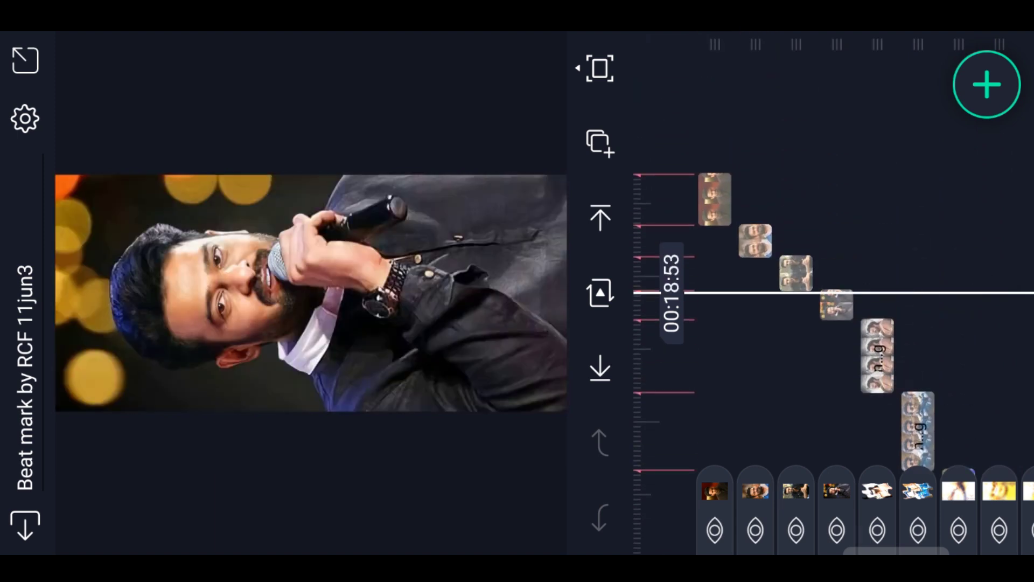
{"action": "left_click", "coordinate": [836, 303]}
{"action": "left_click", "coordinate": [980, 294]}
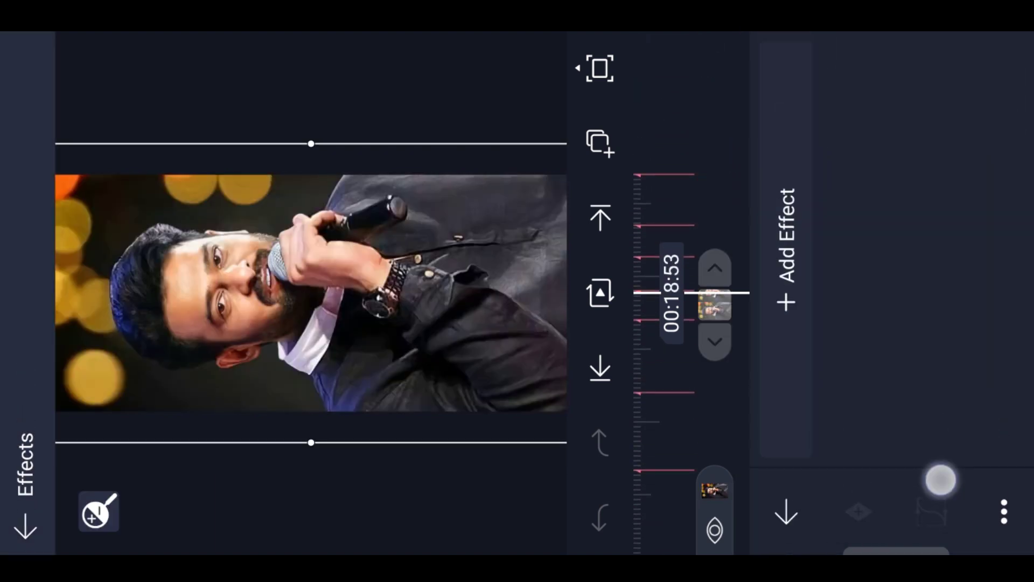
{"action": "left_click", "coordinate": [915, 487]}
{"action": "left_click", "coordinate": [717, 371]}
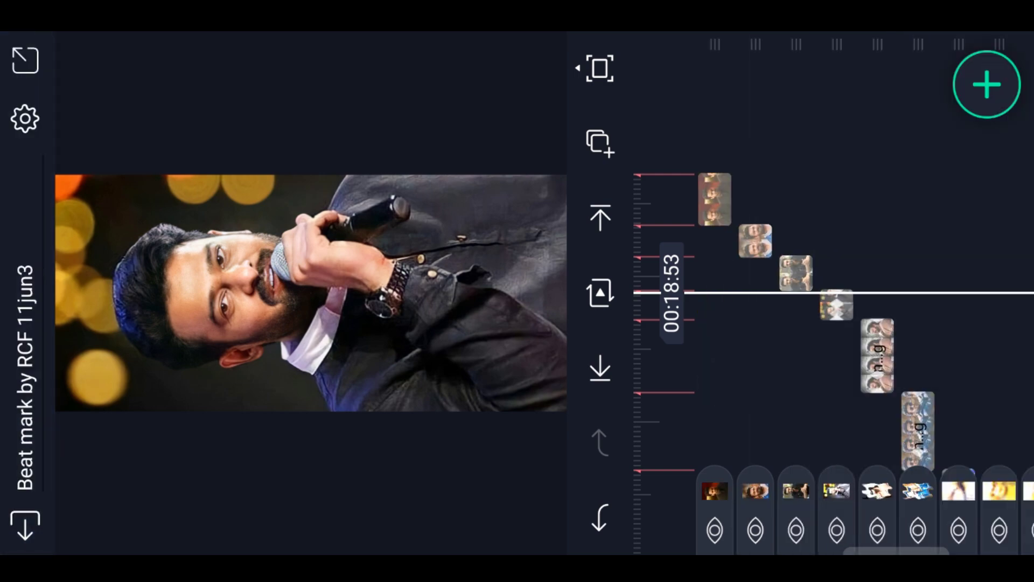
{"action": "mouse_move", "coordinate": [869, 348]}
{"action": "left_mouse_down"}
{"action": "mouse_move", "coordinate": [873, 249]}
{"action": "mouse_move", "coordinate": [910, 161]}
{"action": "mouse_move", "coordinate": [846, 212]}
{"action": "mouse_move", "coordinate": [865, 212]}
{"action": "left_mouse_up"}
Add the dark sparkle overlay video from the All media album as a layer
{"action": "left_click", "coordinate": [961, 97]}
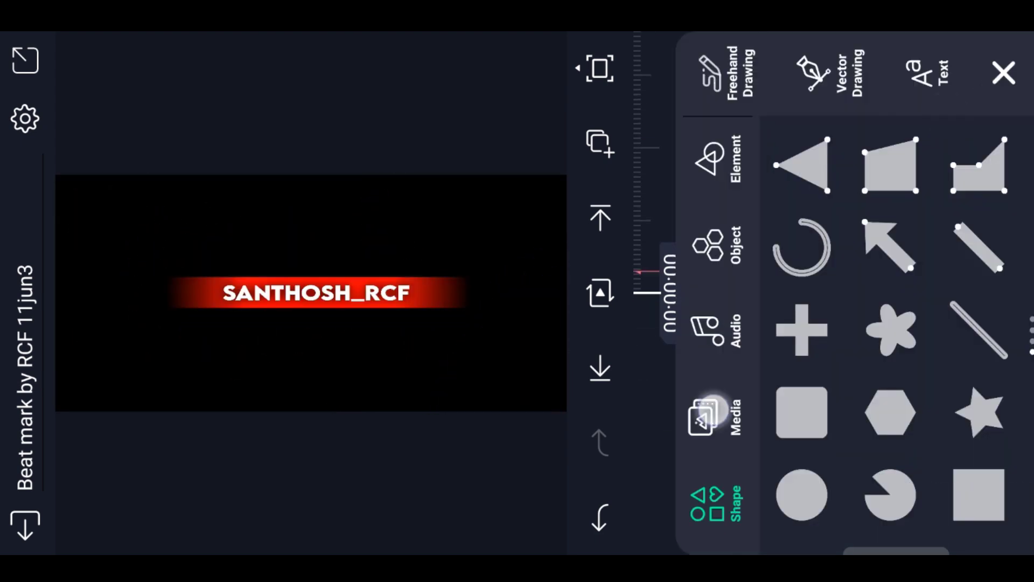
{"action": "left_click", "coordinate": [710, 410]}
{"action": "left_click", "coordinate": [870, 480]}
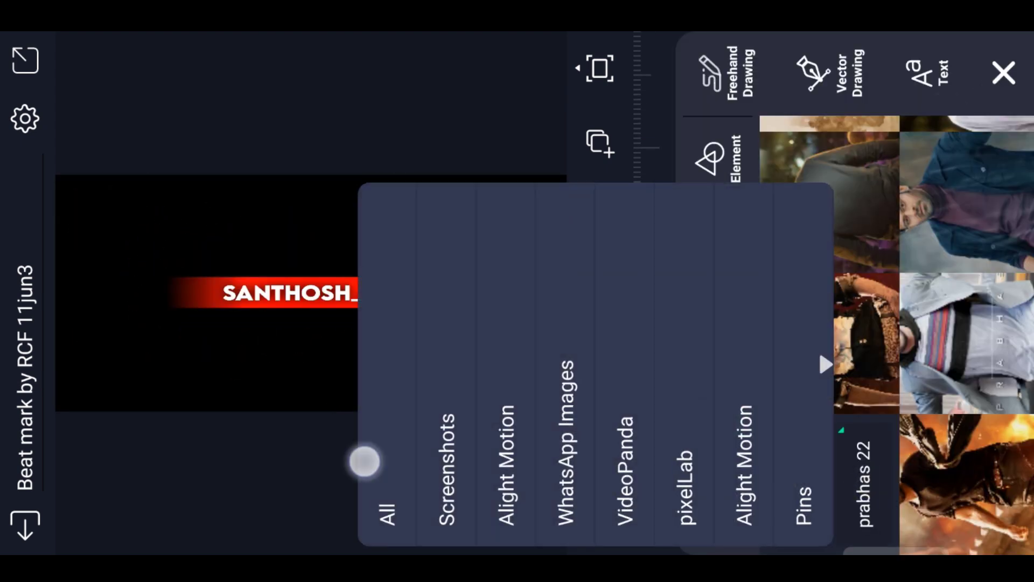
{"action": "left_click", "coordinate": [365, 461]}
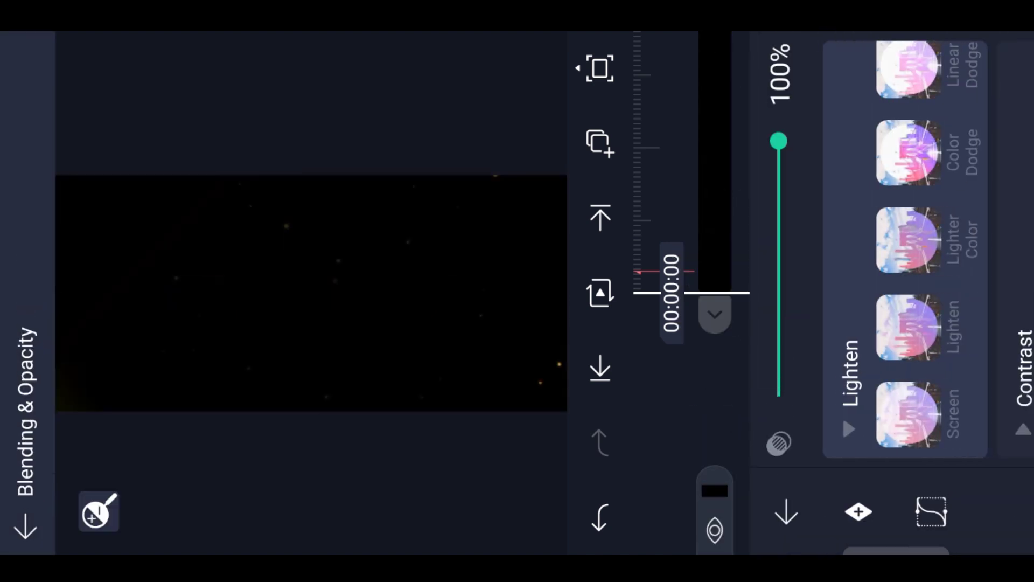
Set the overlay's blending to Lighten > Screen and preview it over a photo
{"action": "left_click", "coordinate": [905, 416]}
{"action": "left_click", "coordinate": [684, 377]}
{"action": "left_click", "coordinate": [778, 239]}
{"action": "left_click_drag", "start_coordinate": [778, 240], "coordinate": [813, 363]}
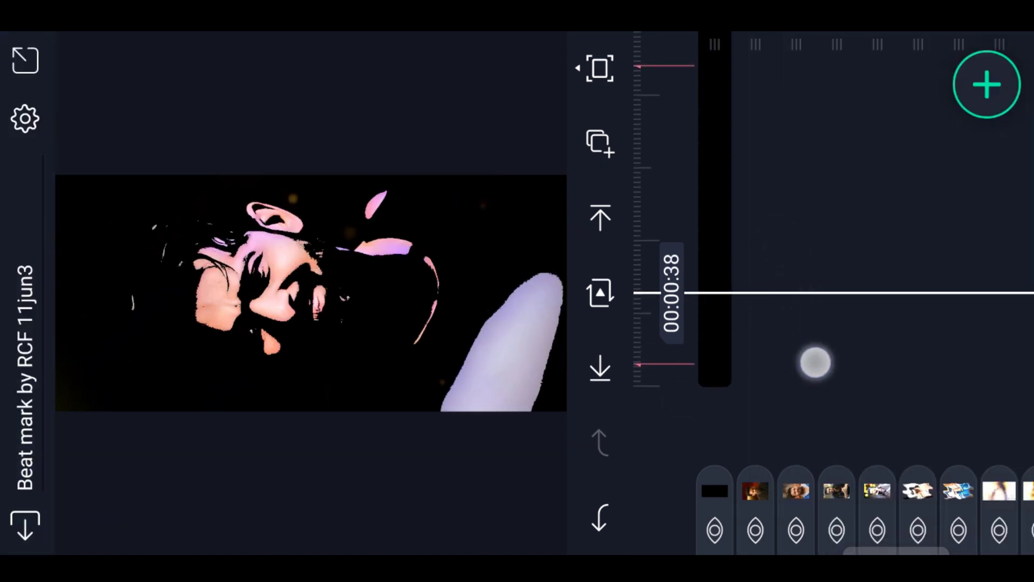
{"action": "left_click", "coordinate": [40, 55]}
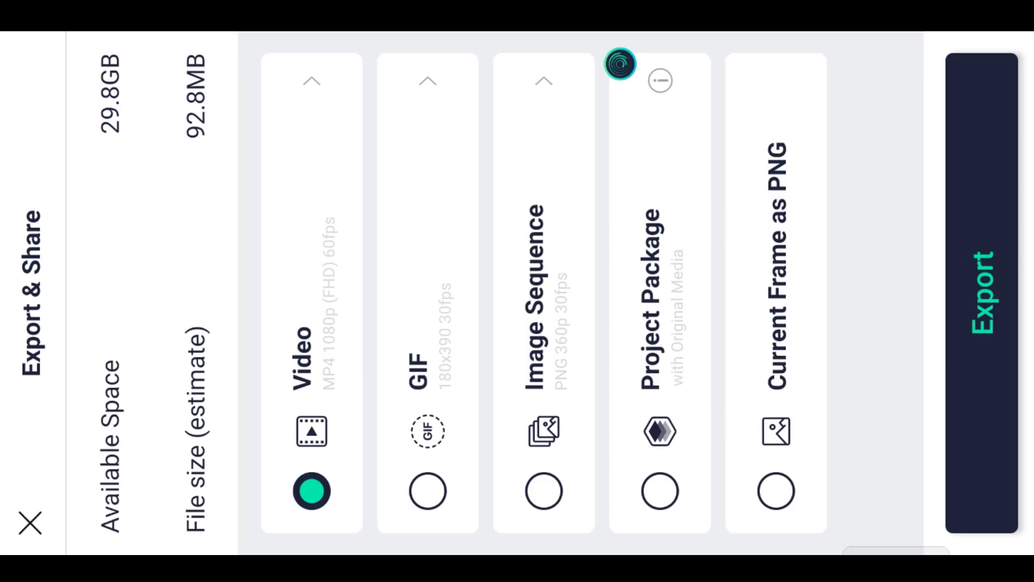